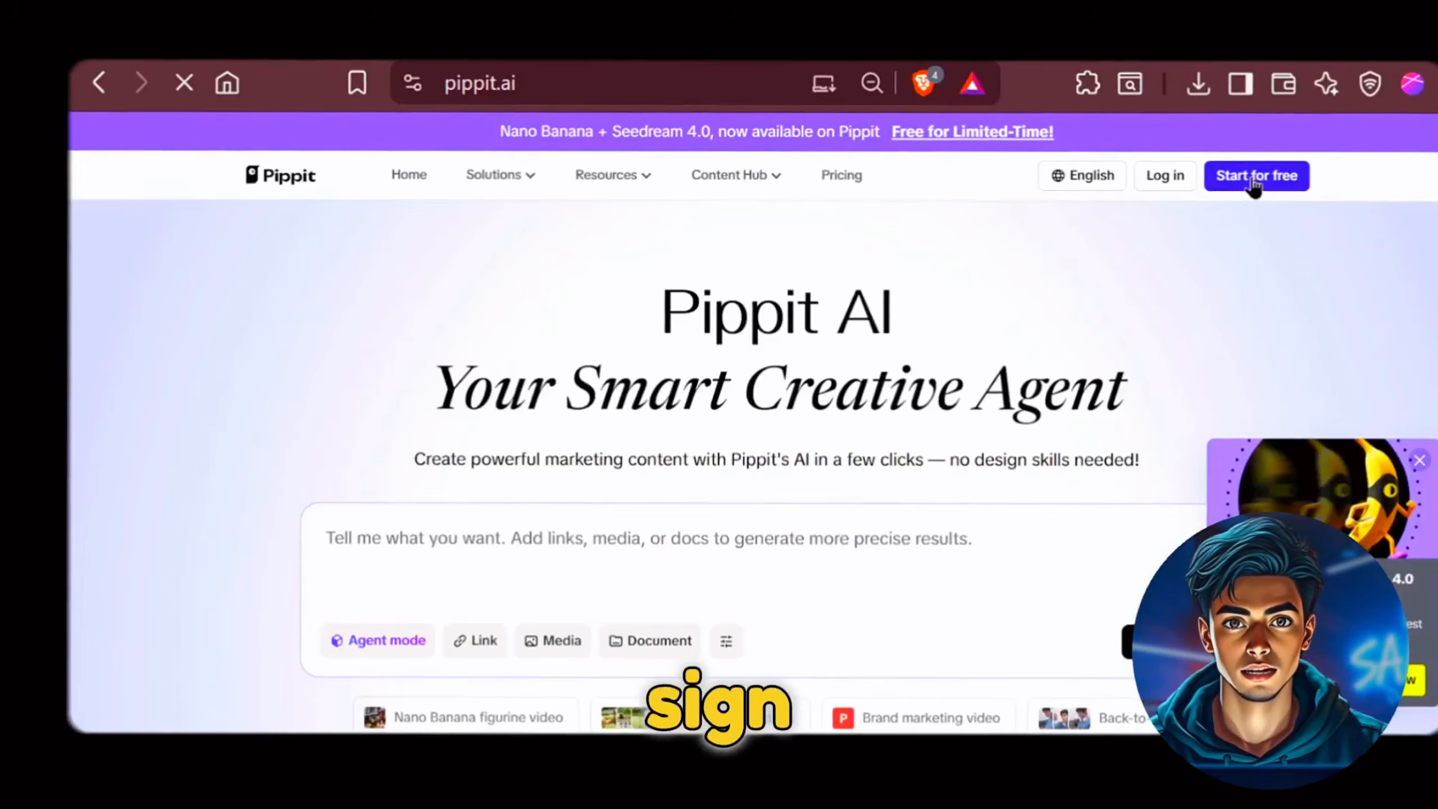
- Start for free on Pippit and open the AI design tool in Image studio
left_click(1252, 182)
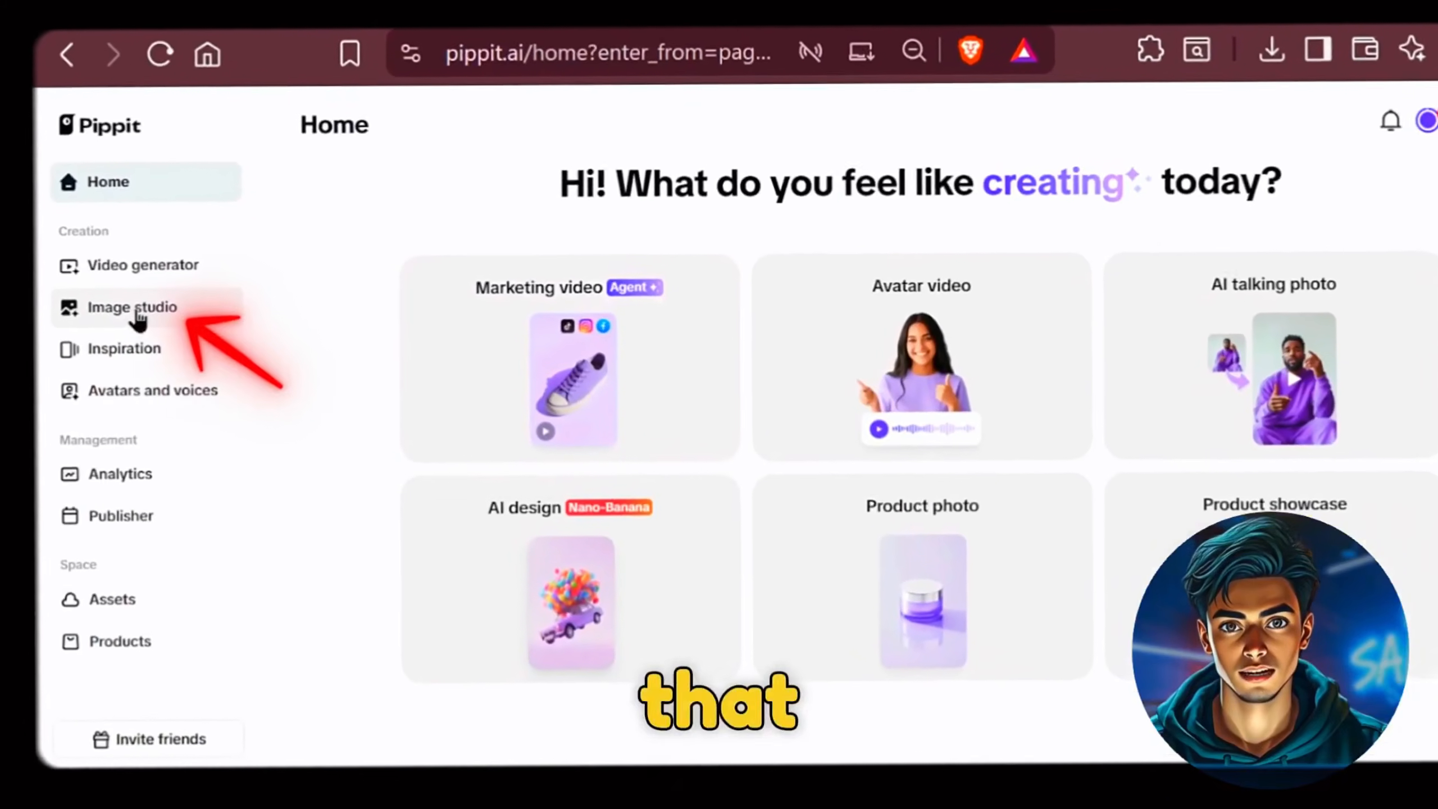
left_click(131, 310)
left_click(469, 284)
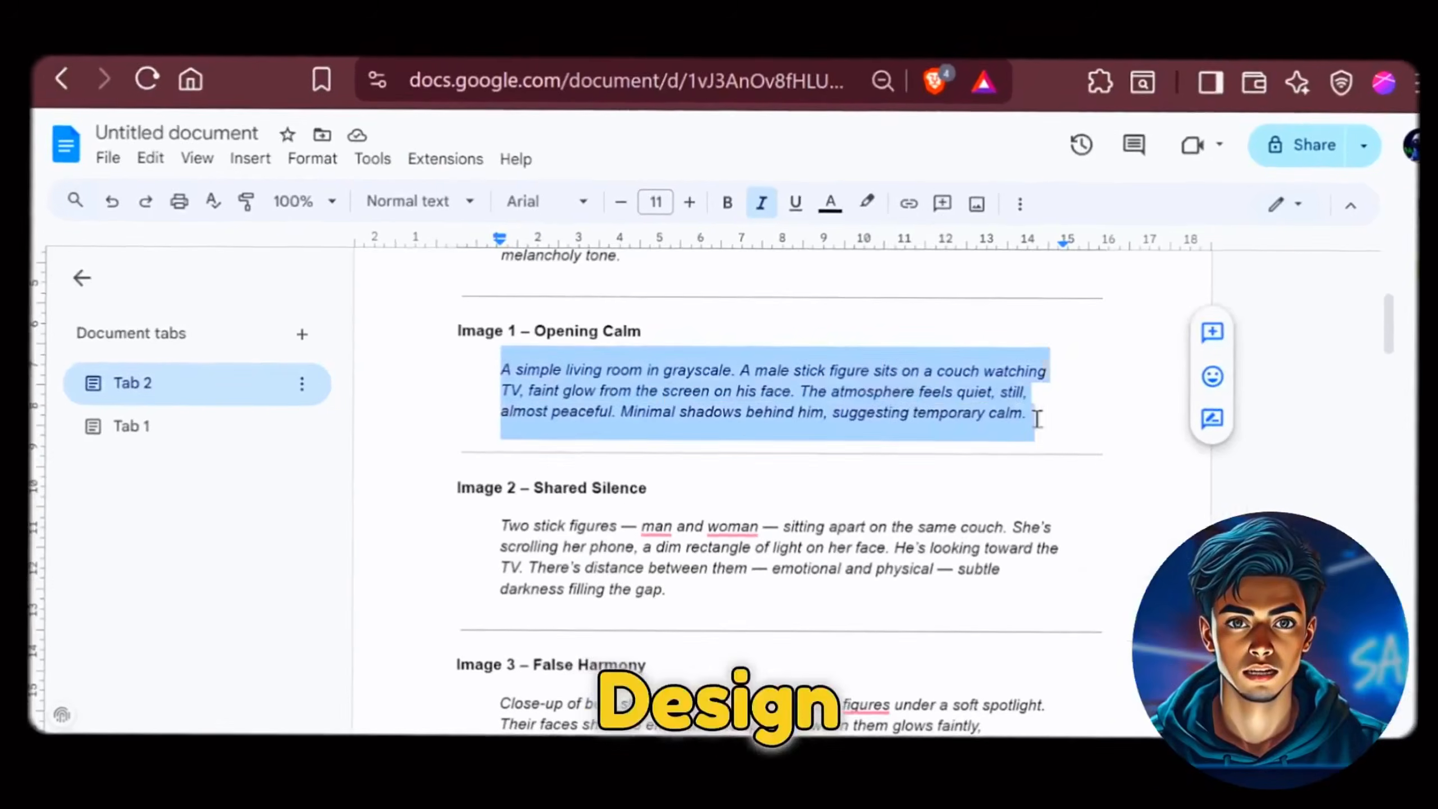
right_click(846, 396)
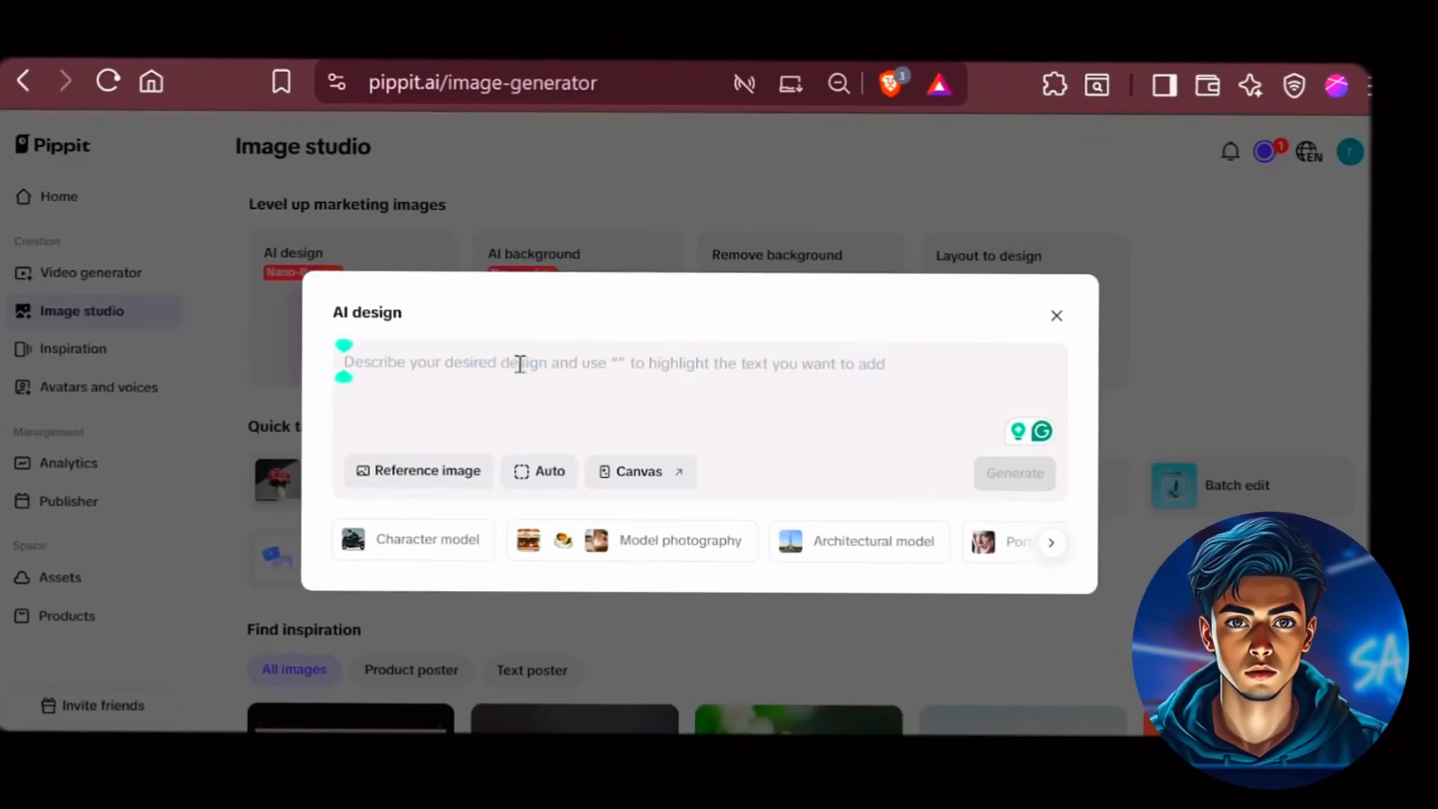
key("ctrl+v")
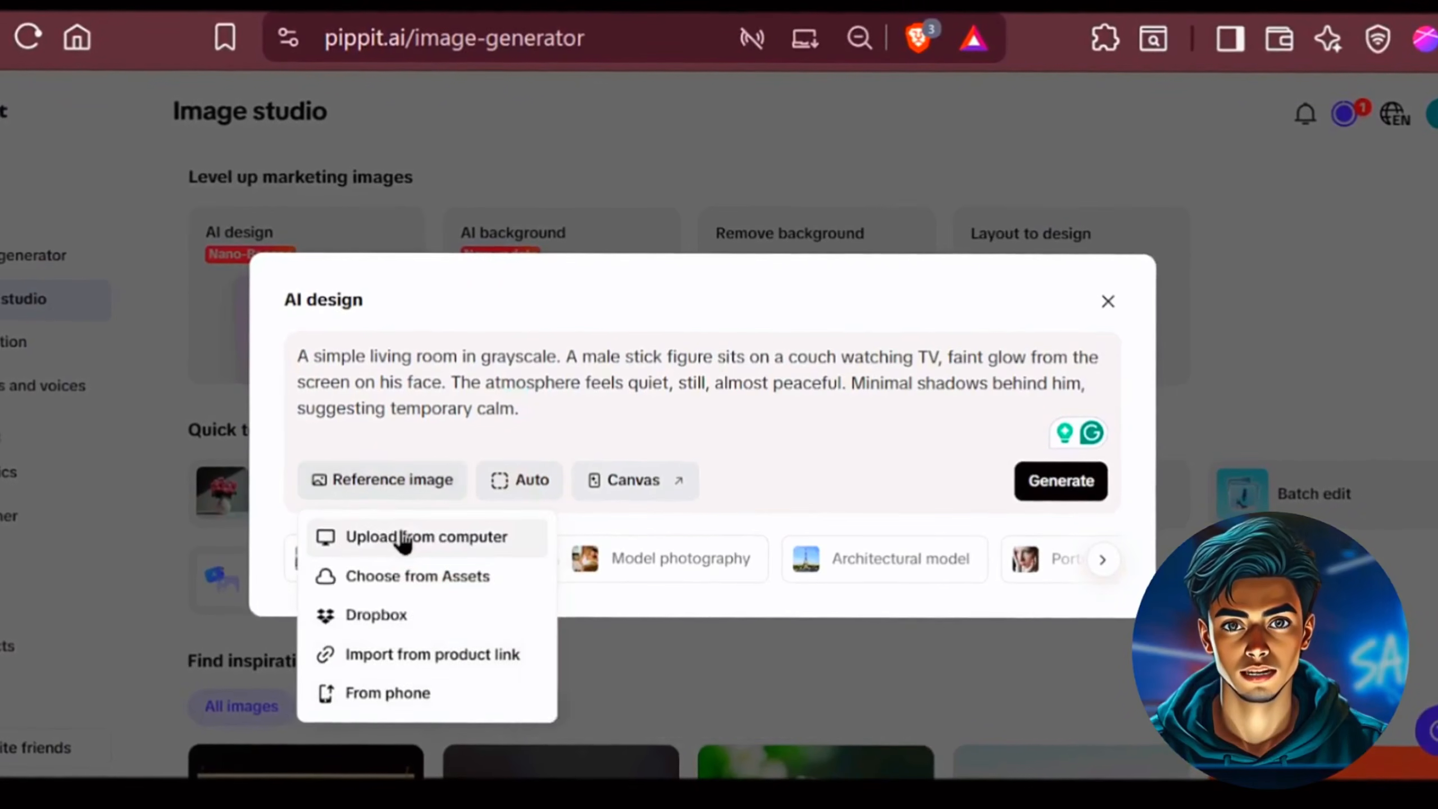
left_click(403, 538)
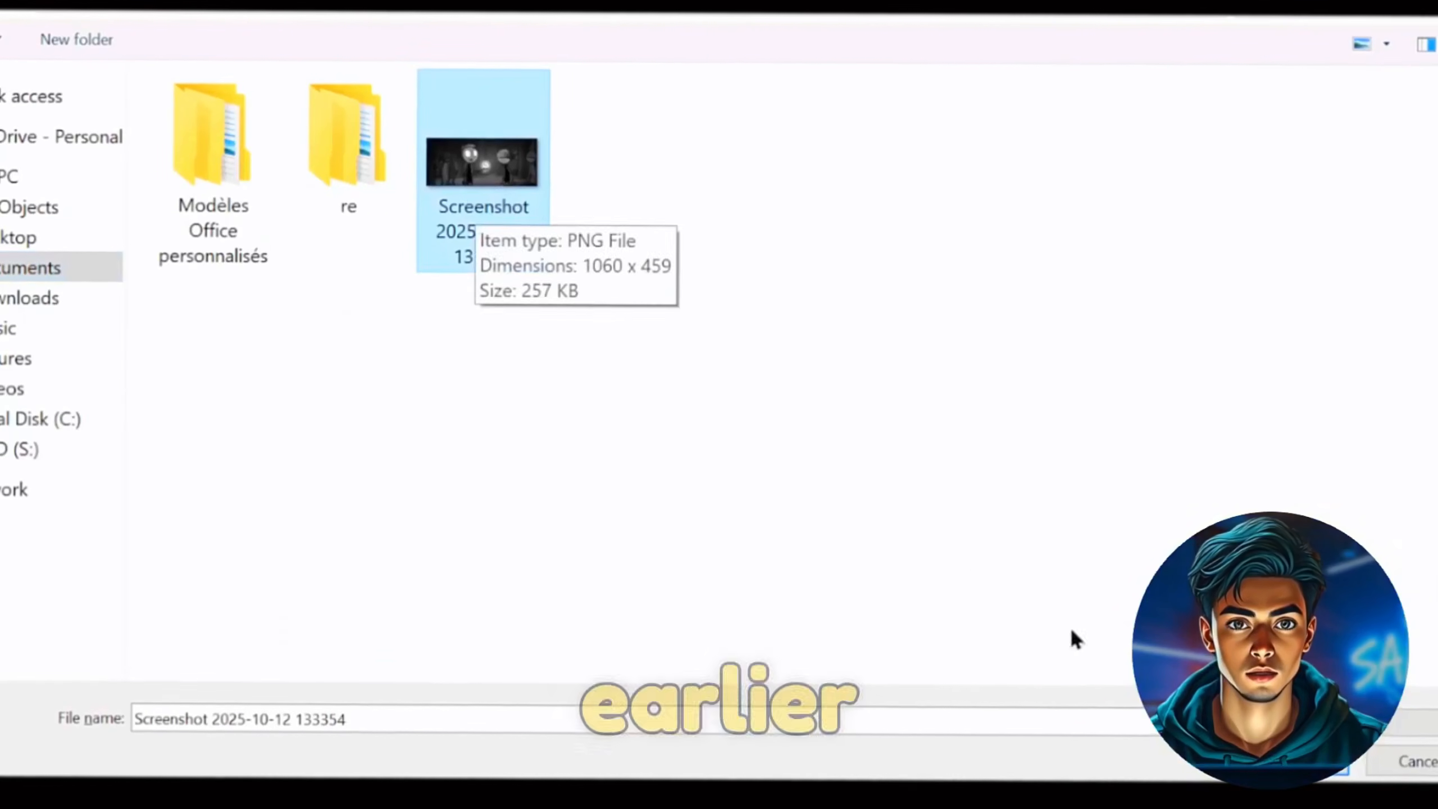
left_click(1316, 764)
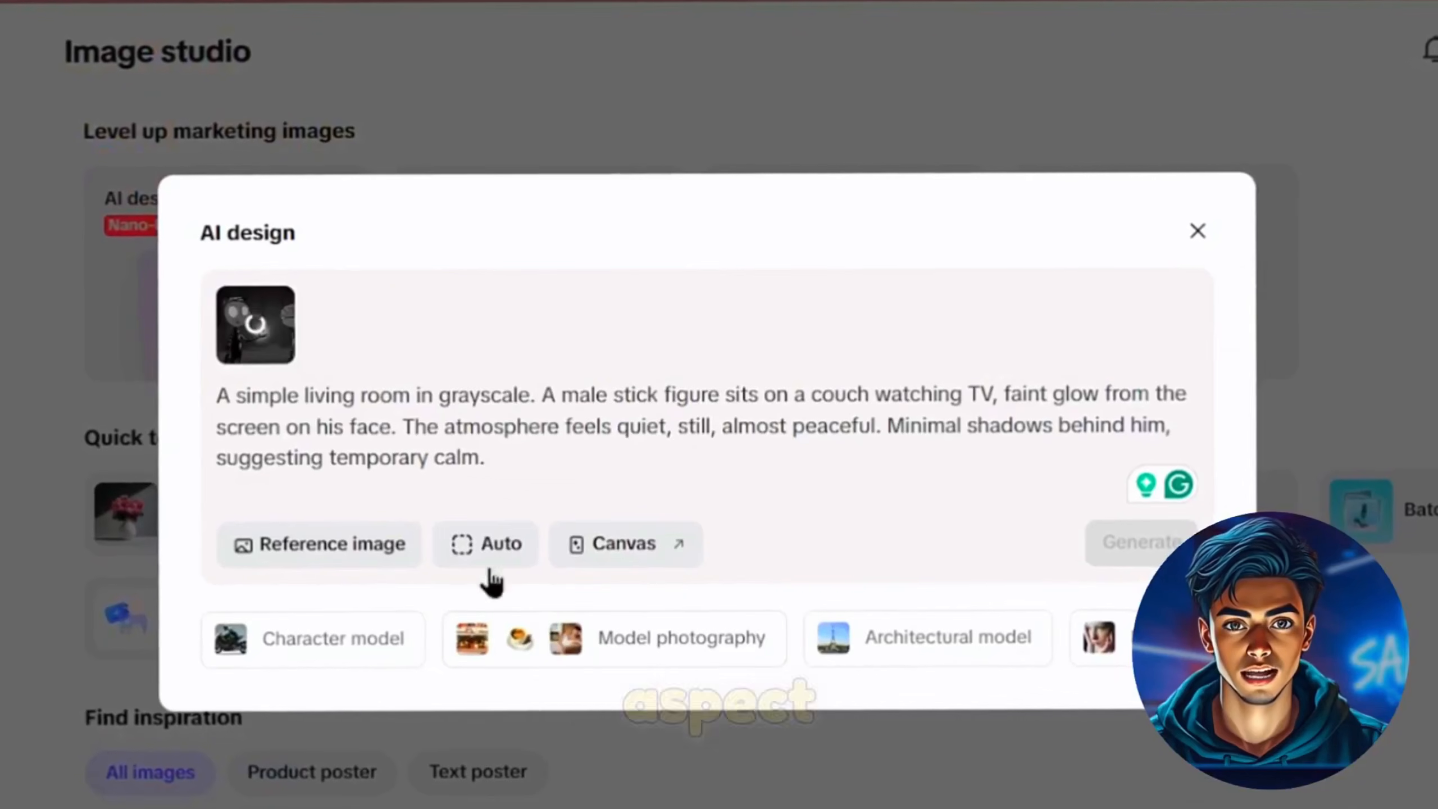
- Set the aspect ratio to 16:9, generate the living room images and review them
left_click(484, 558)
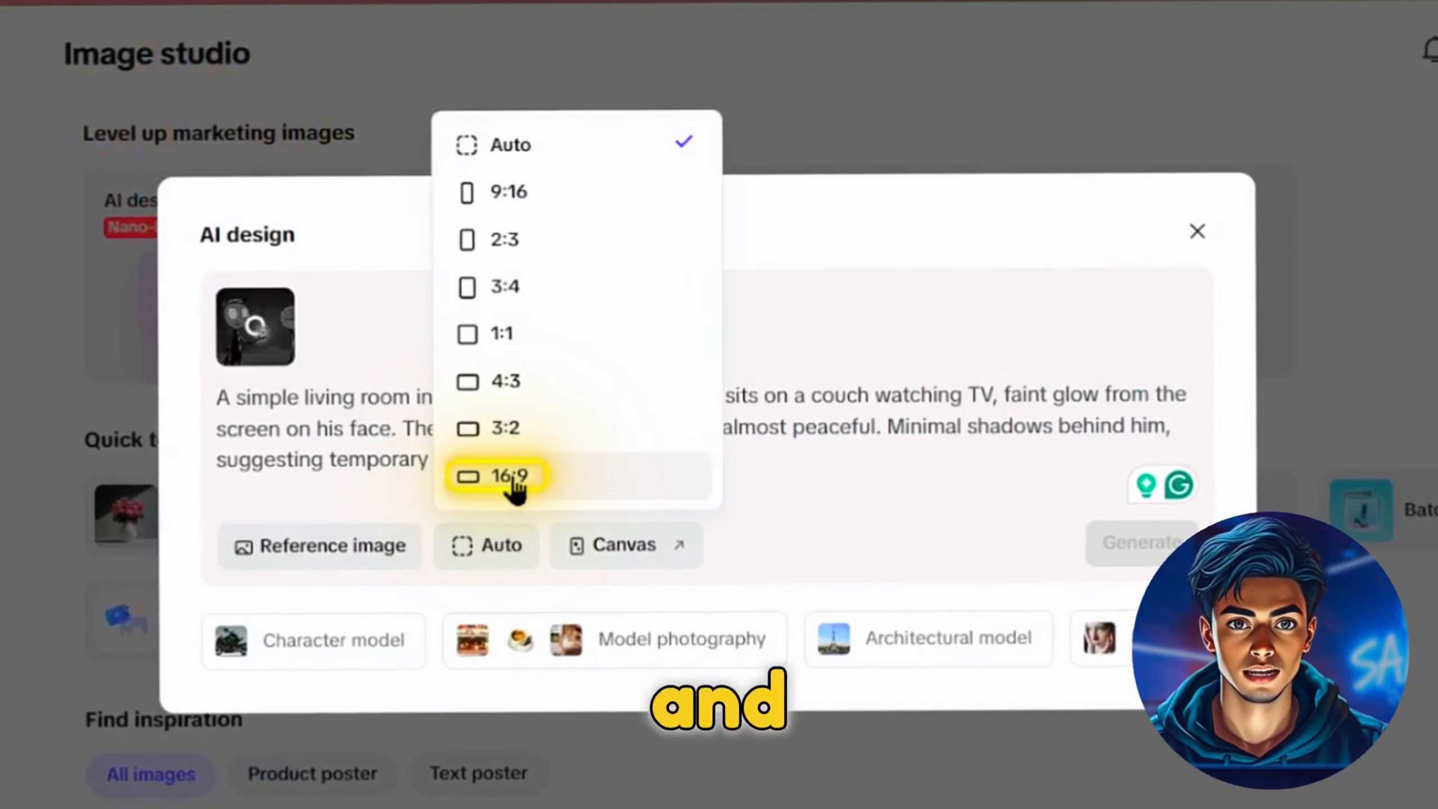
left_click(512, 479)
left_click(1134, 542)
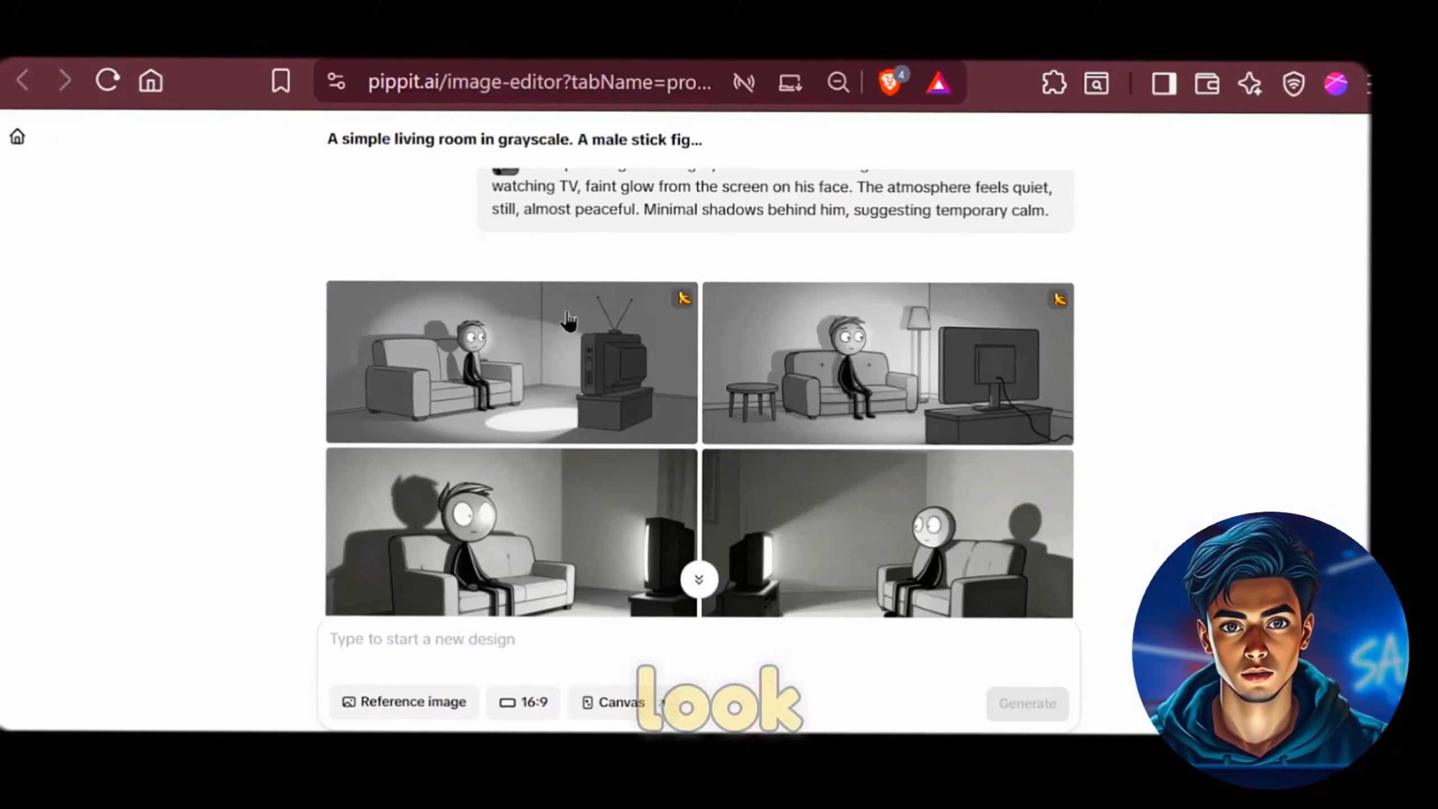
scroll(690, 389, "down", 3)
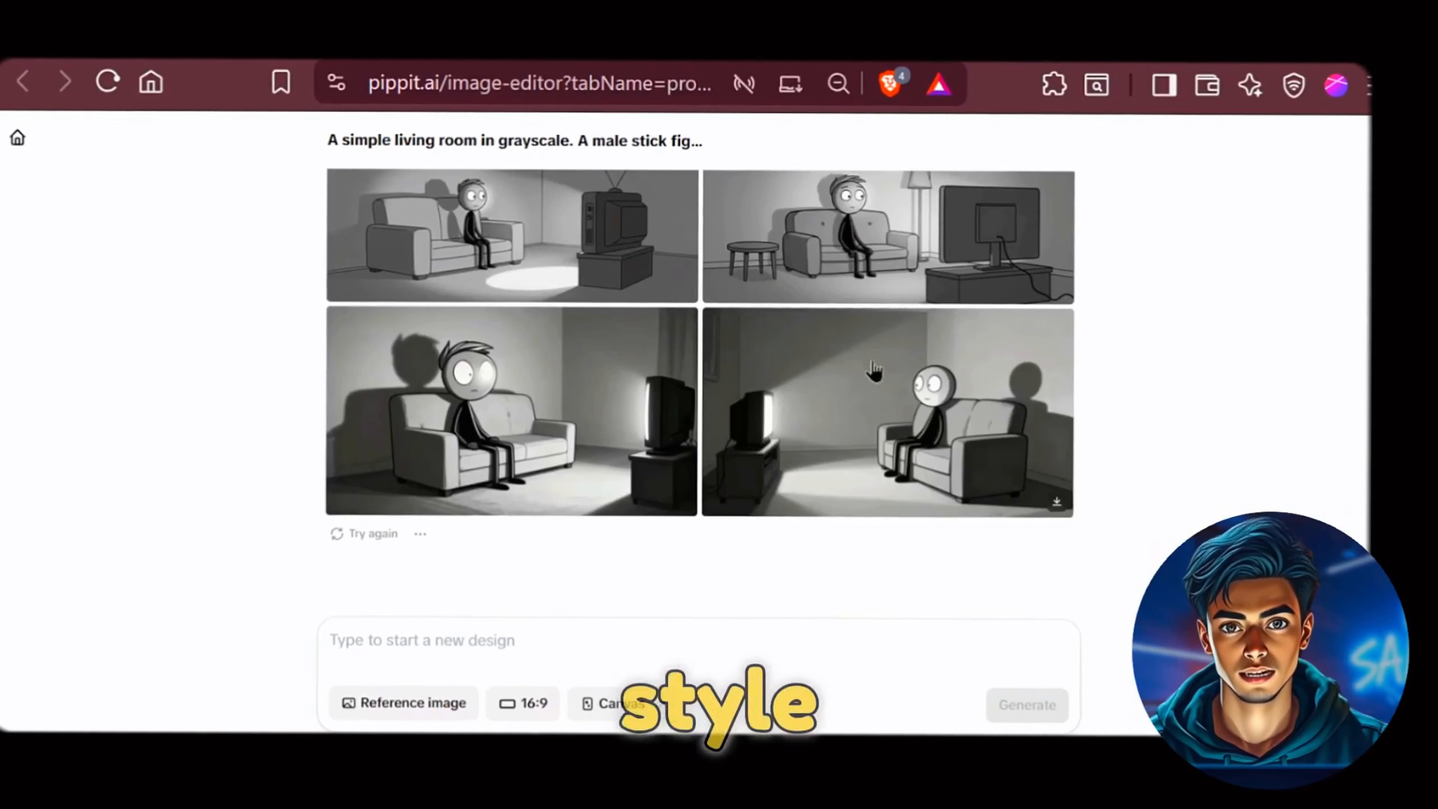
scroll(875, 371, "up", 2)
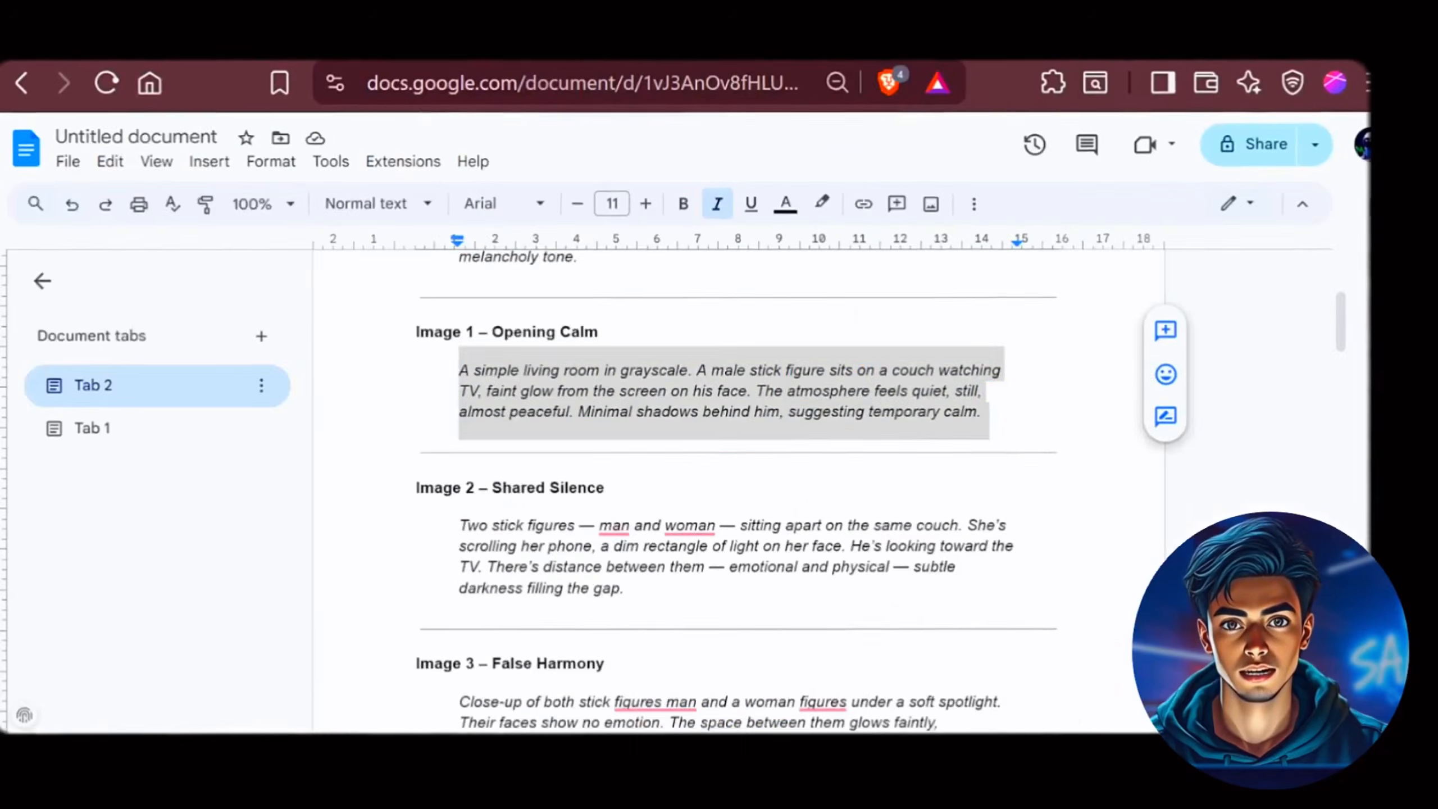
- Generate images in Pippit from the document's Image 2 – Shared Silence prompt and from a further scene prompt
scroll(679, 425, "down", 3)
left_click_drag(460, 381, 626, 452)
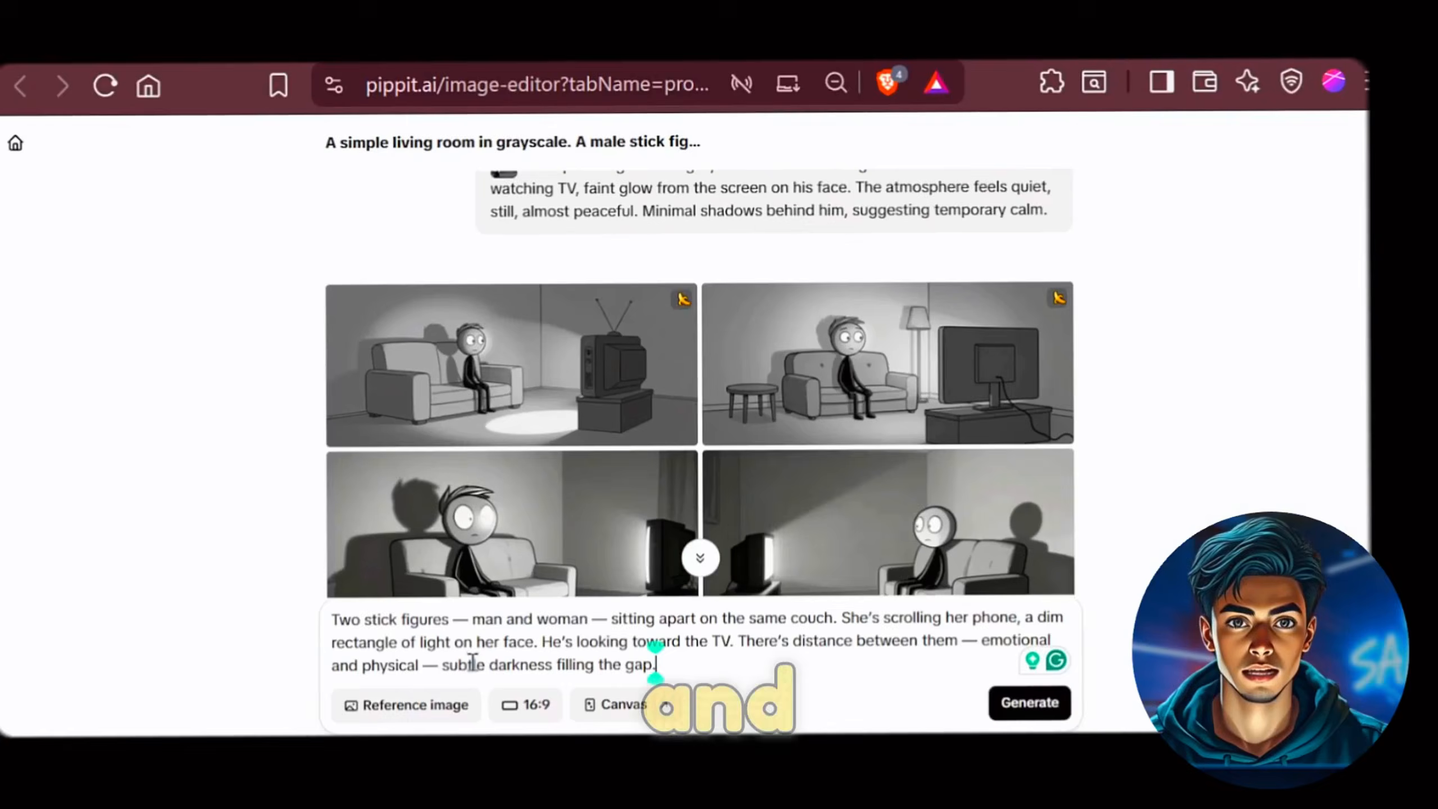
key("Return")
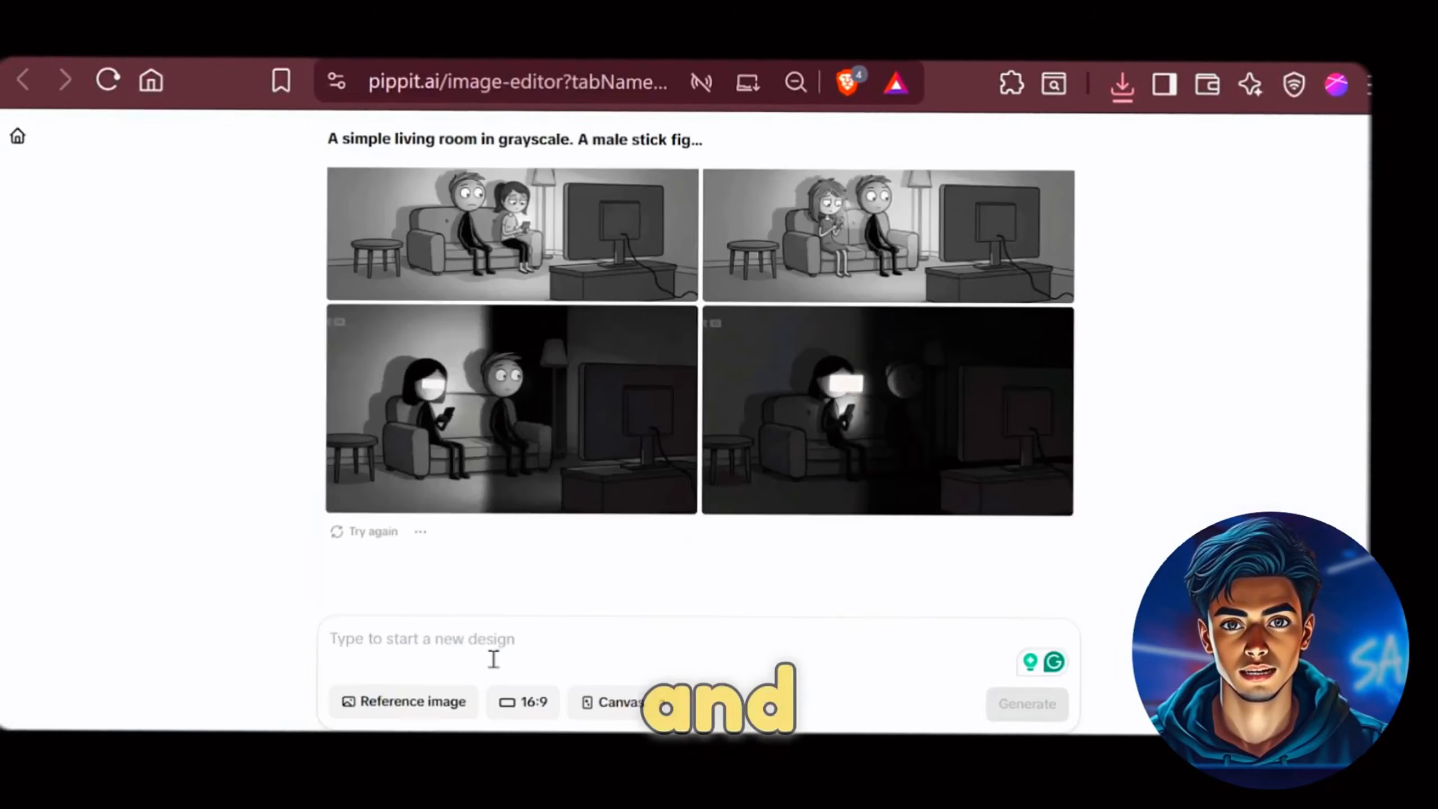
key("ctrl+v")
key("Return")
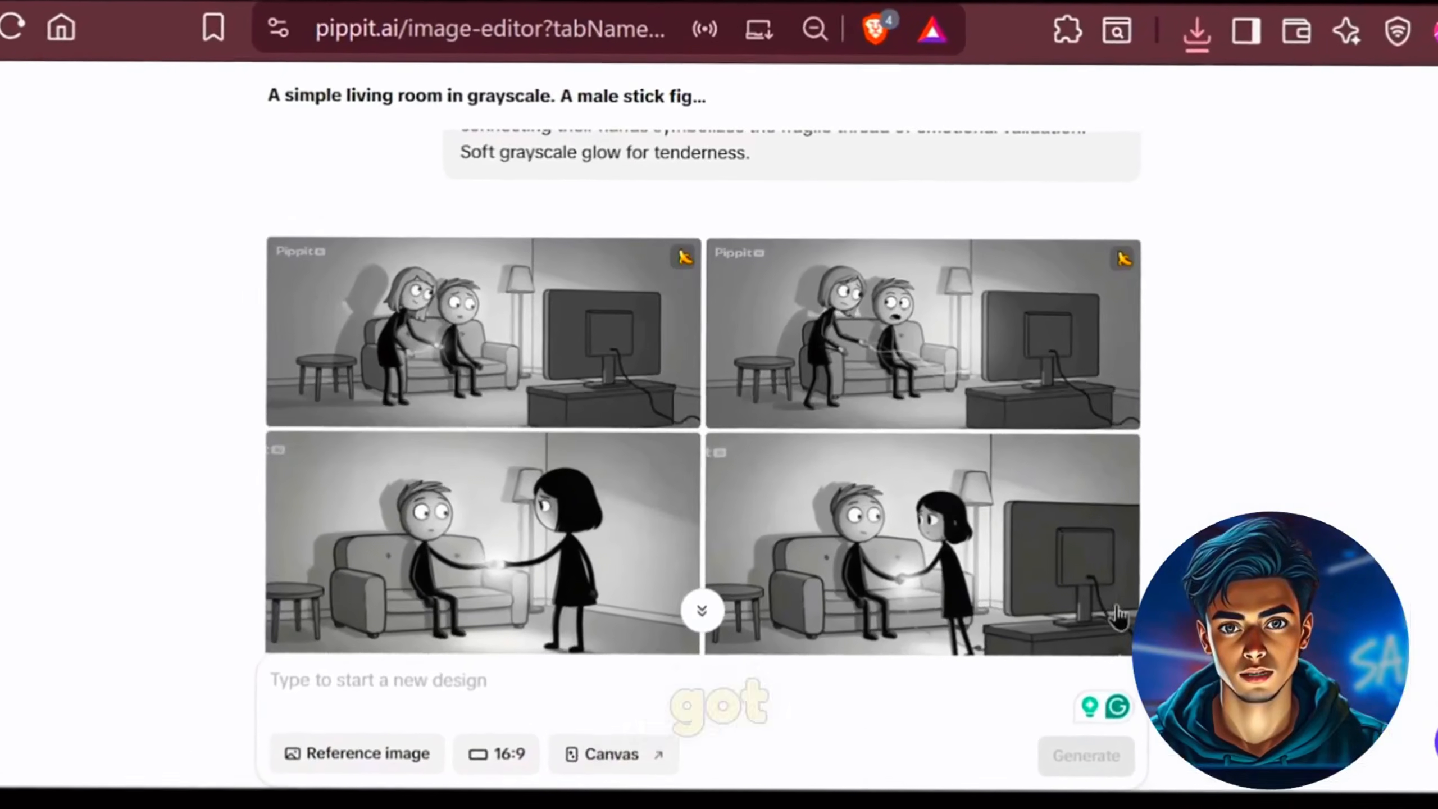
- Download the generated image of the two figures holding hands beside the TV as a PNG with no watermark, and open Upscale image
scroll(1115, 611, "down", 3)
left_click(1123, 495)
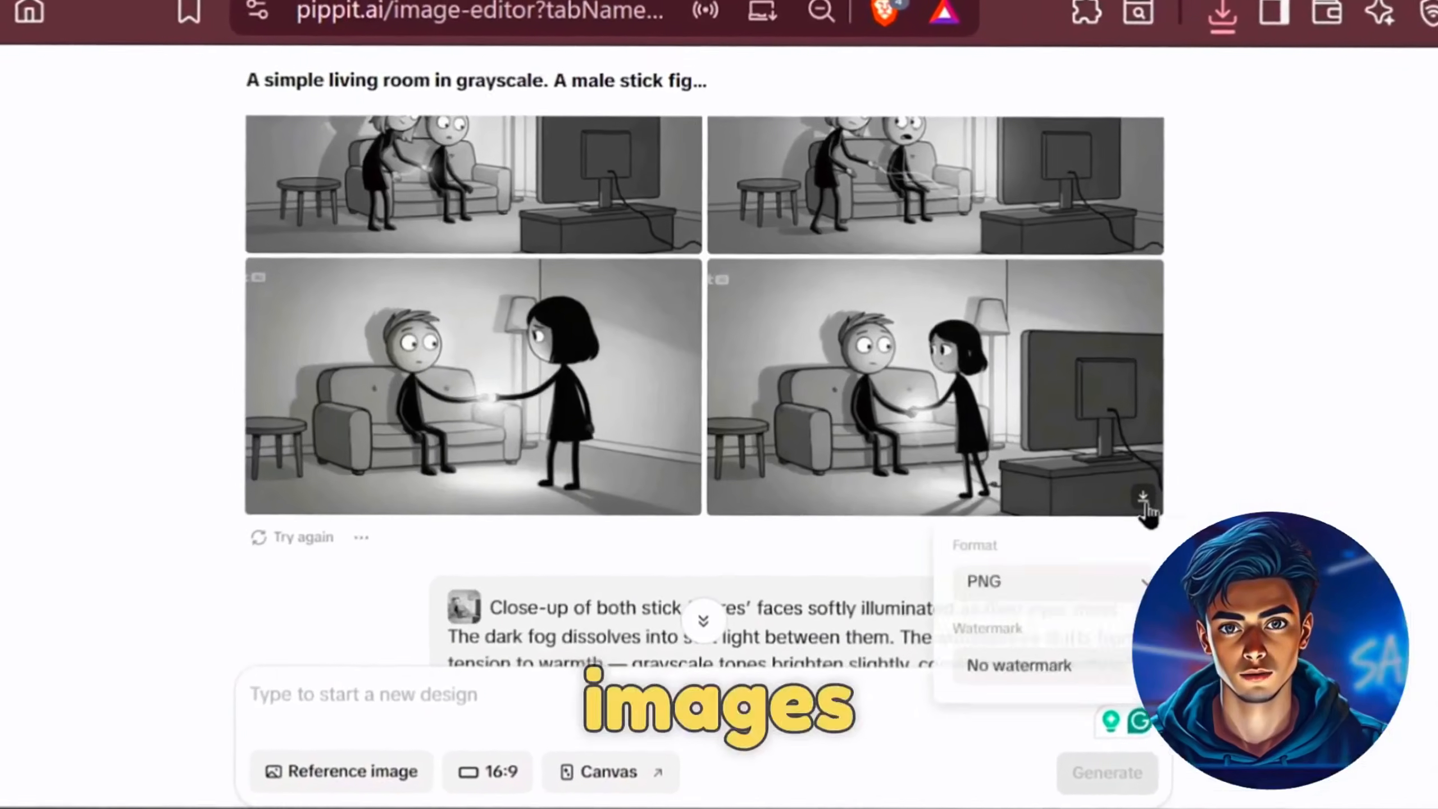
left_click(1038, 666)
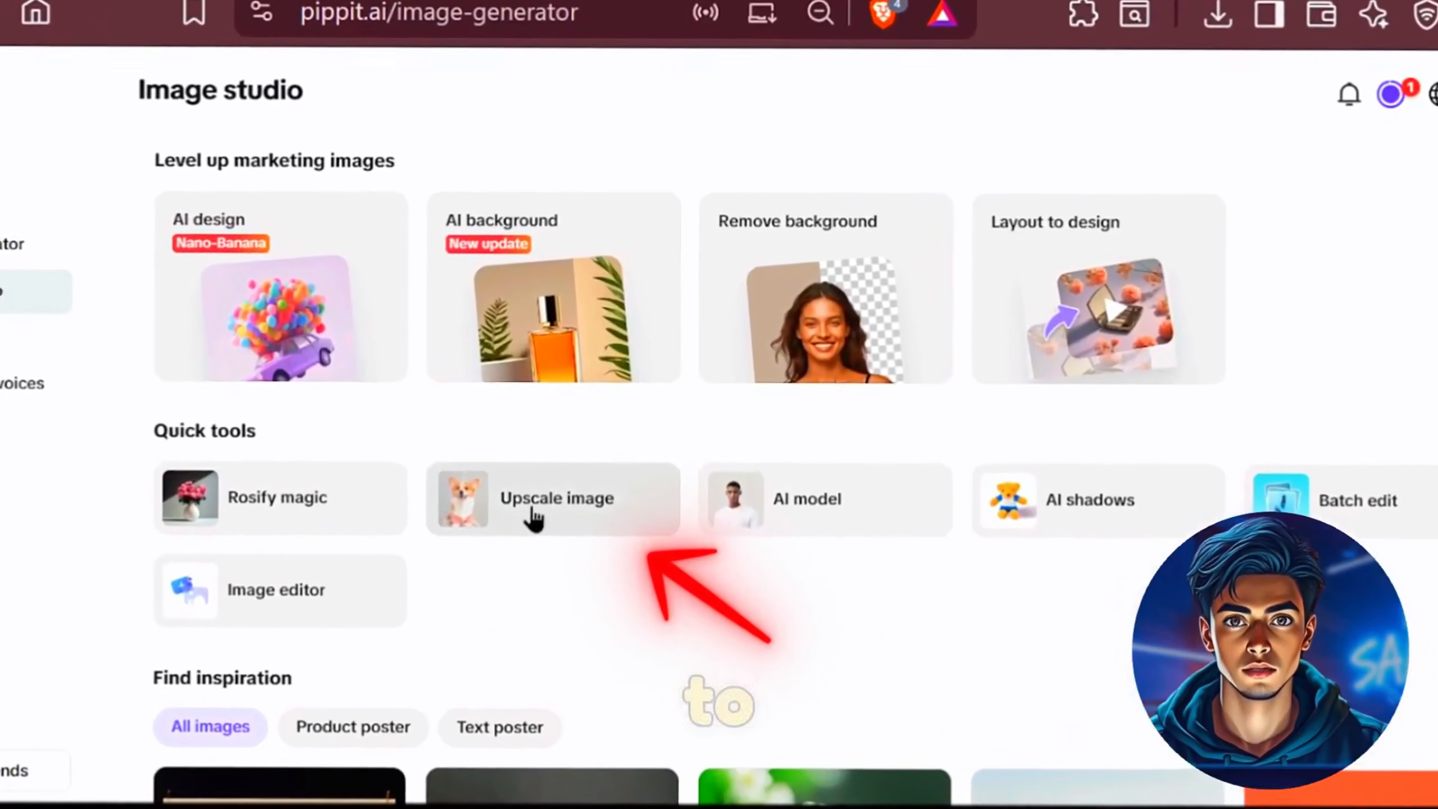
left_click(569, 498)
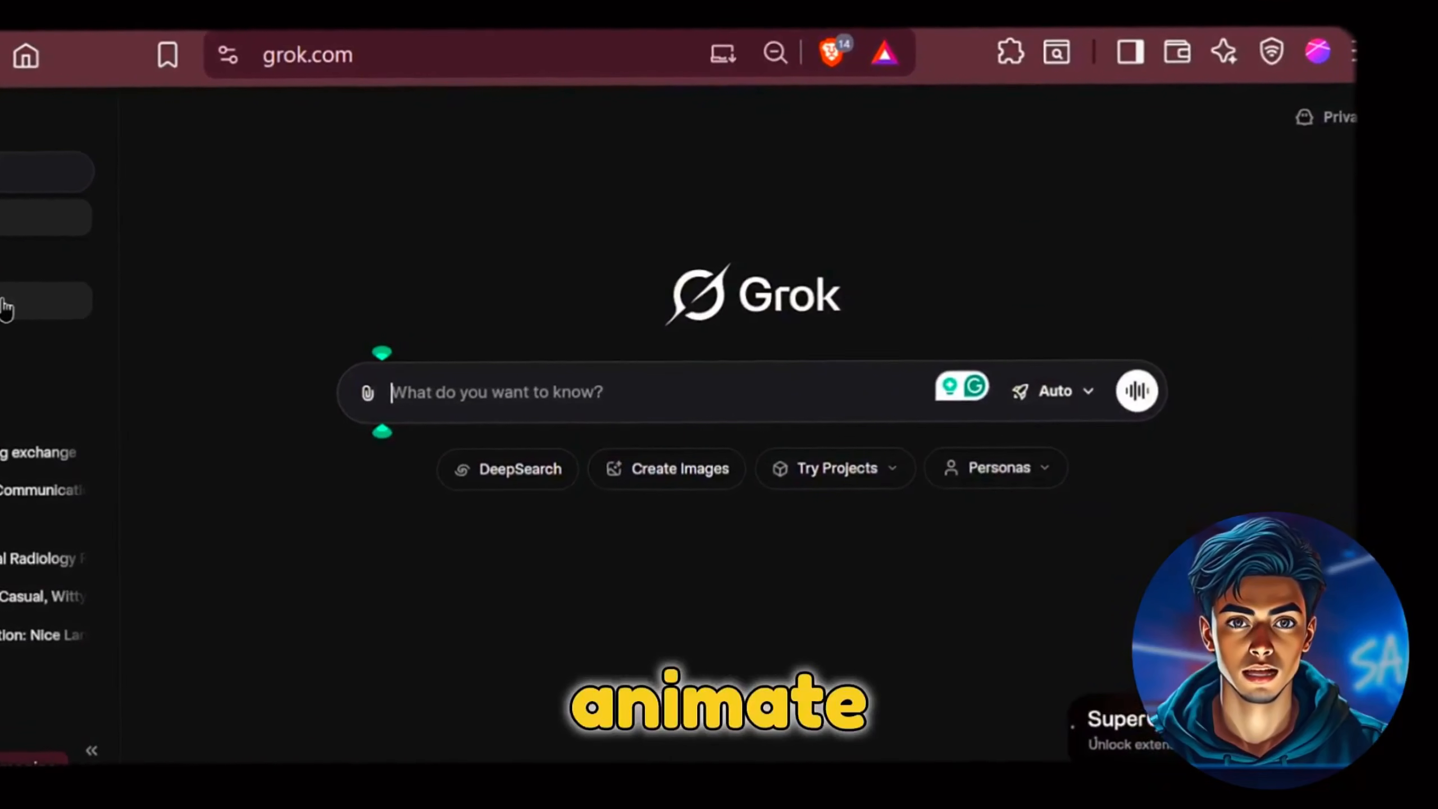
- Open Imagine in Grok and look through its gallery of sample videos
left_click(6, 306)
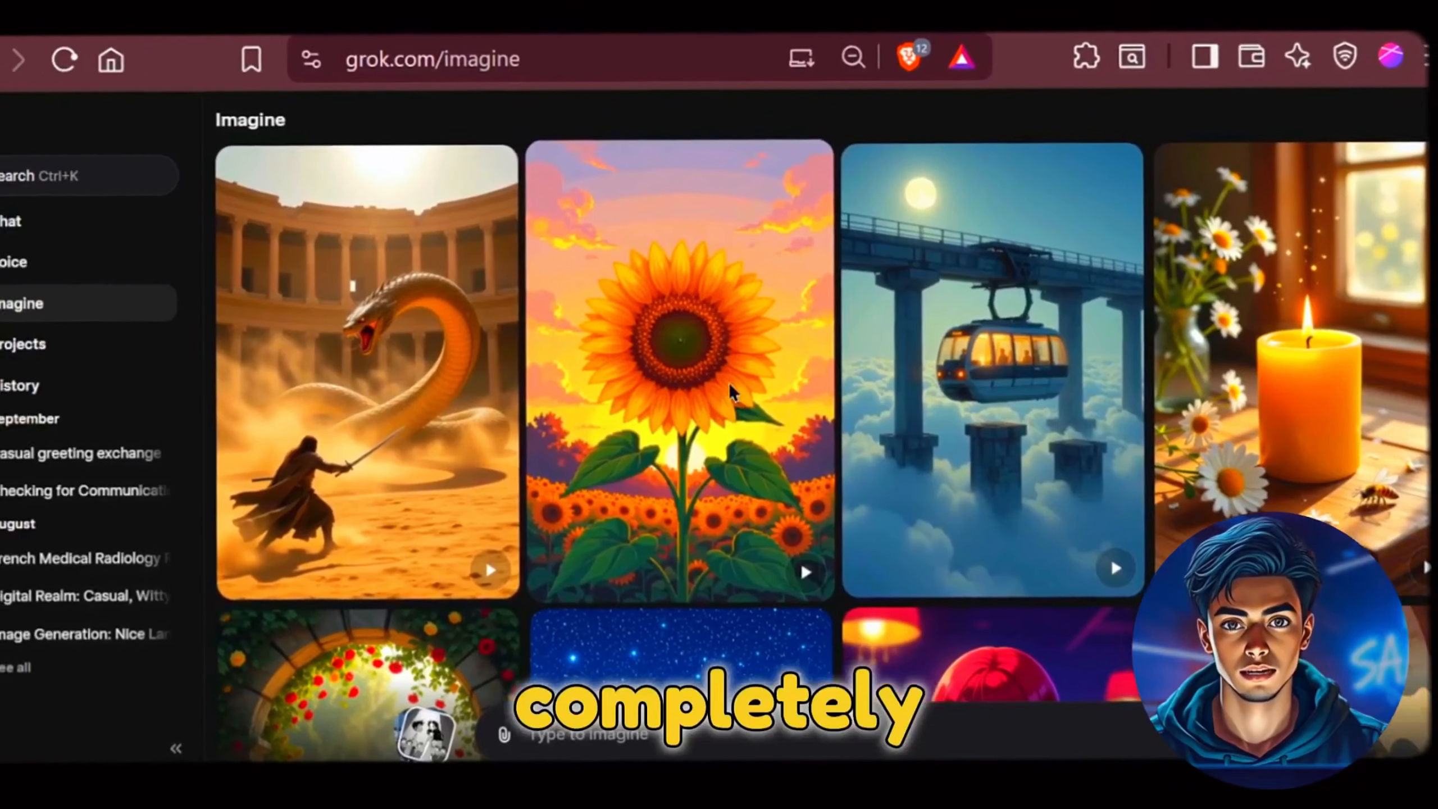
scroll(933, 262, "down", 12)
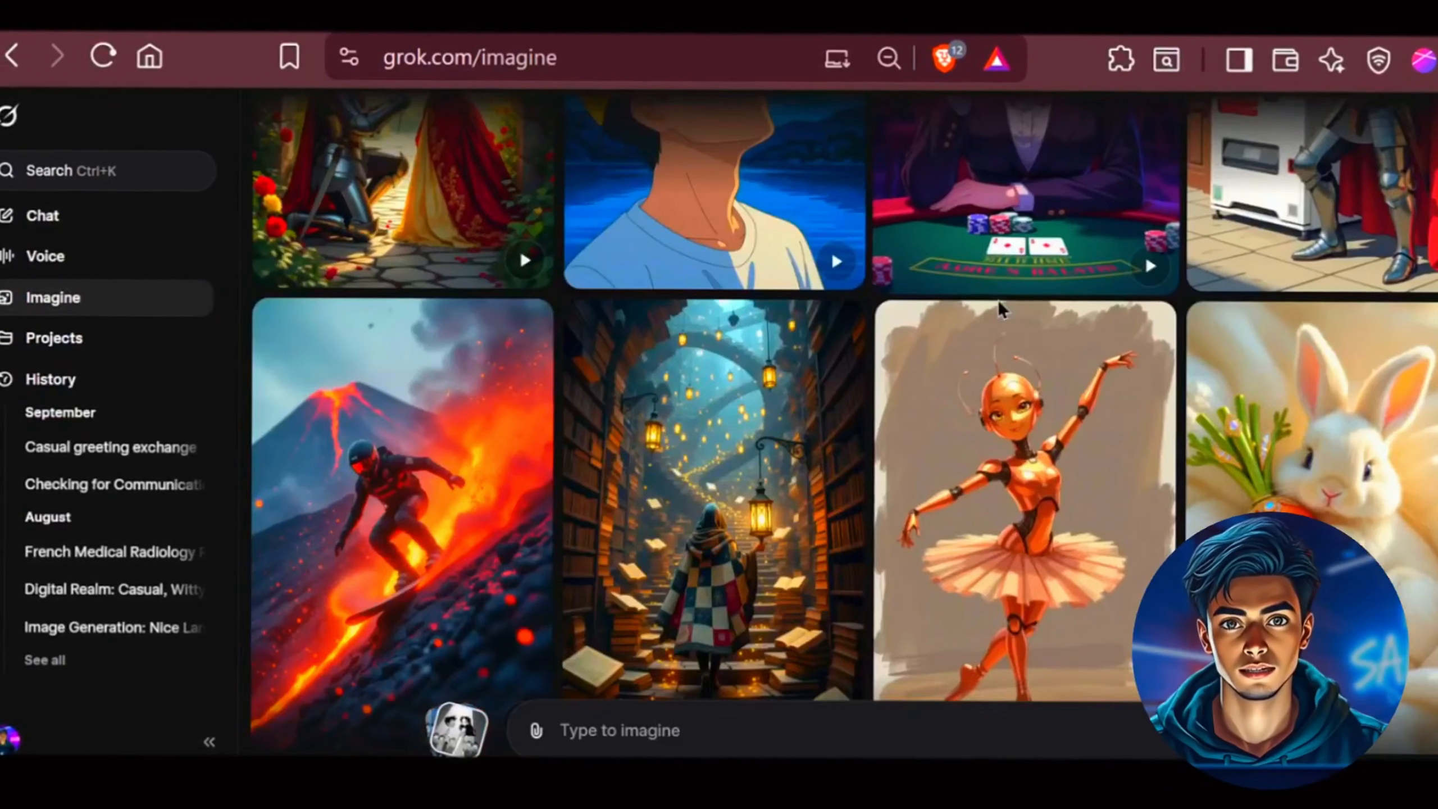
scroll(1002, 332, "down", 10)
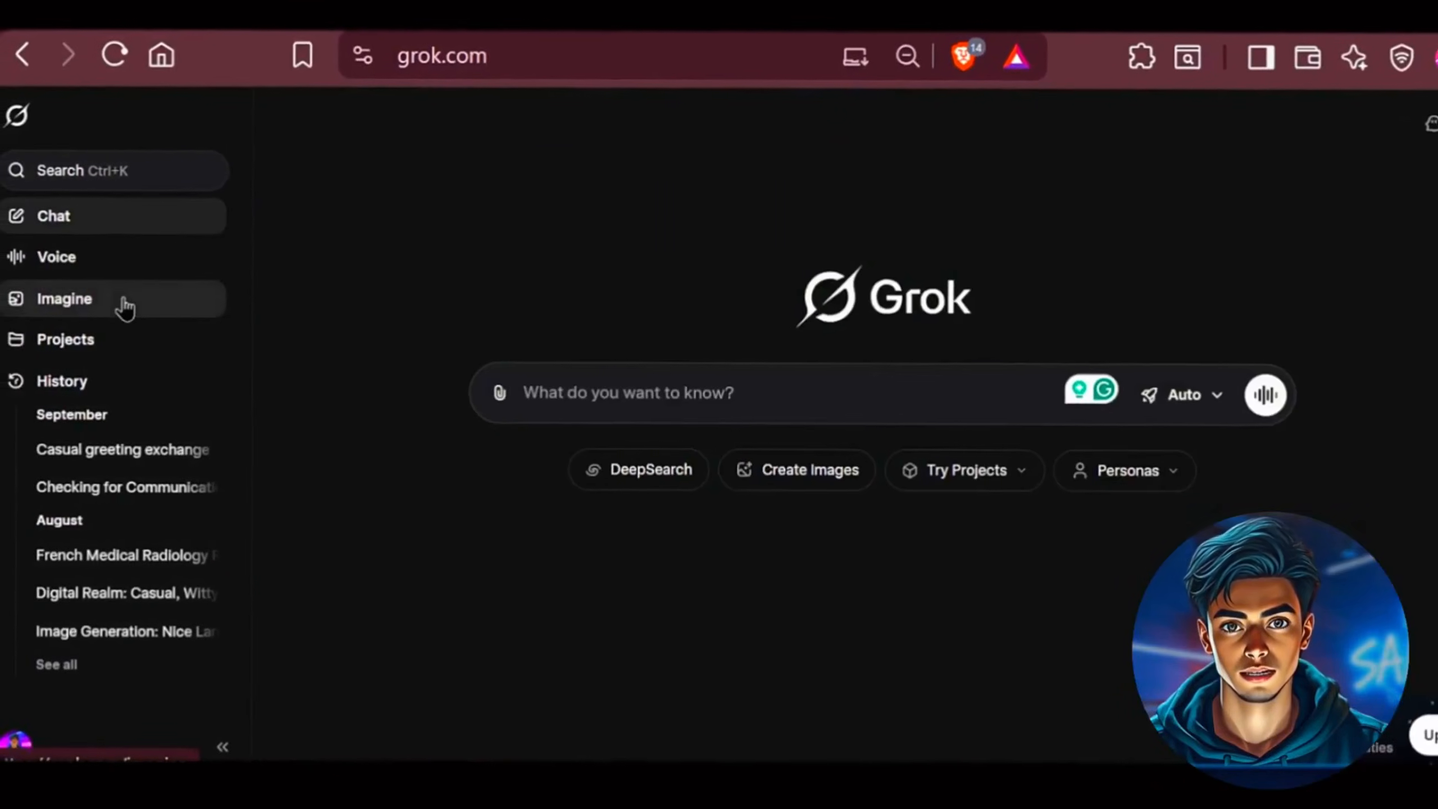
left_click(125, 308)
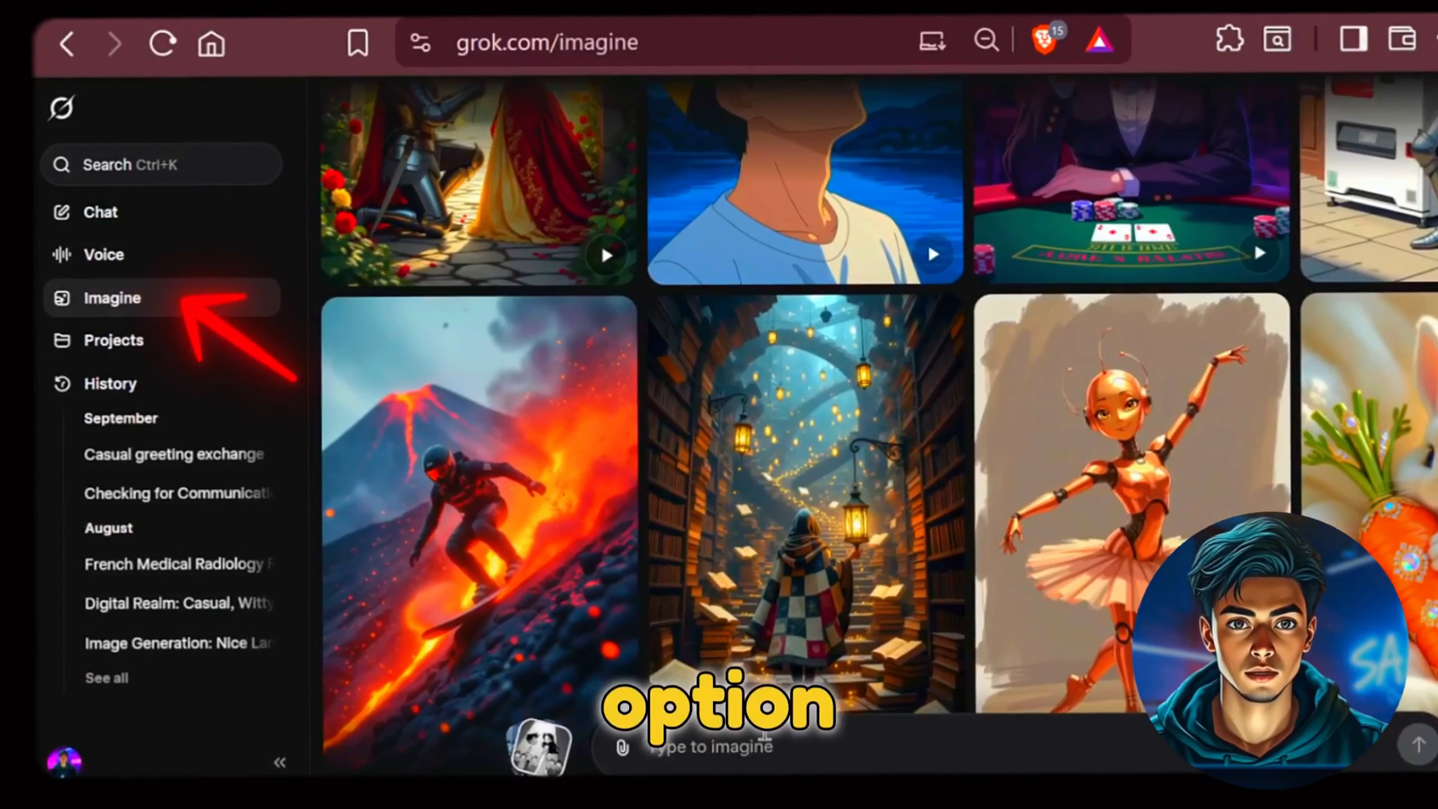
left_click(621, 748)
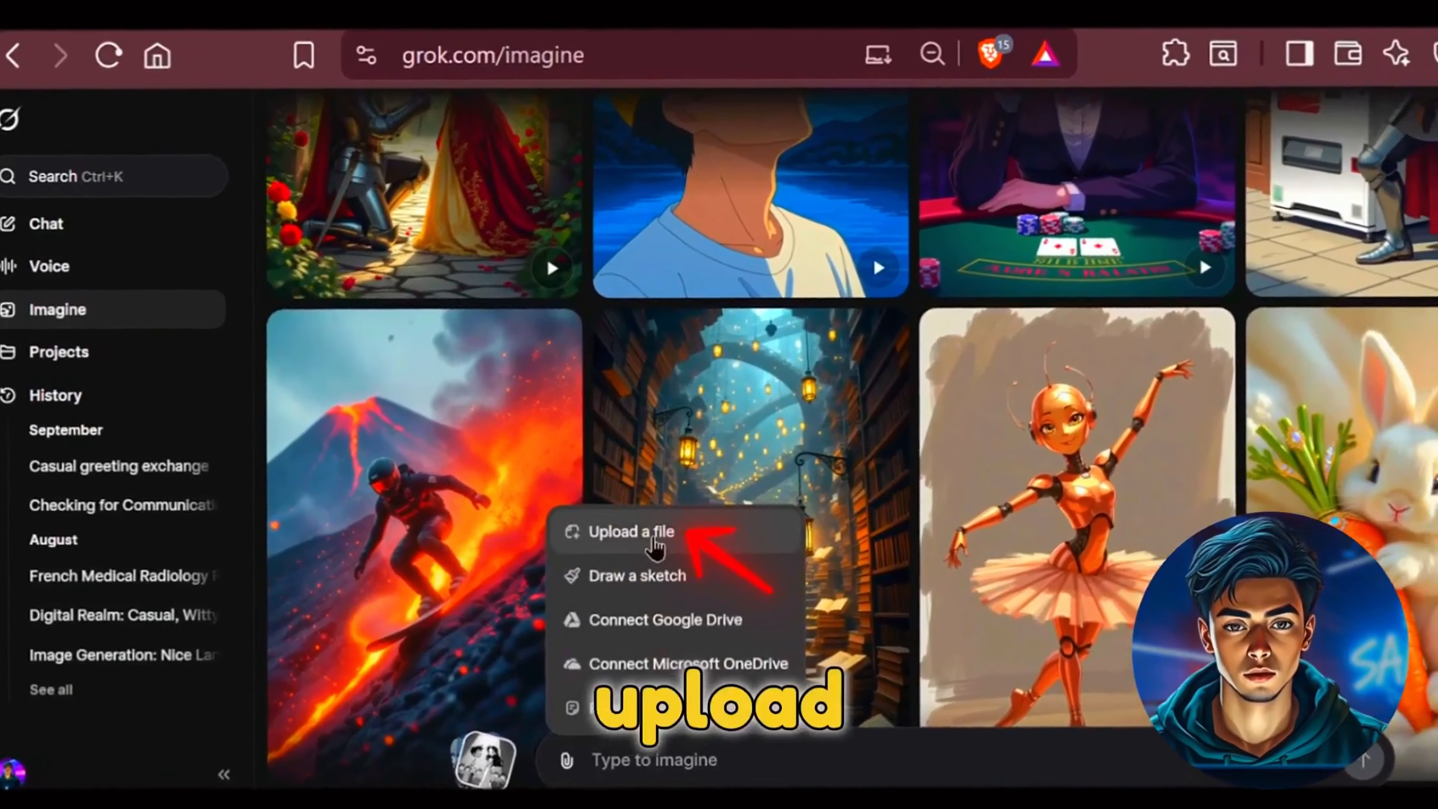
left_click(682, 529)
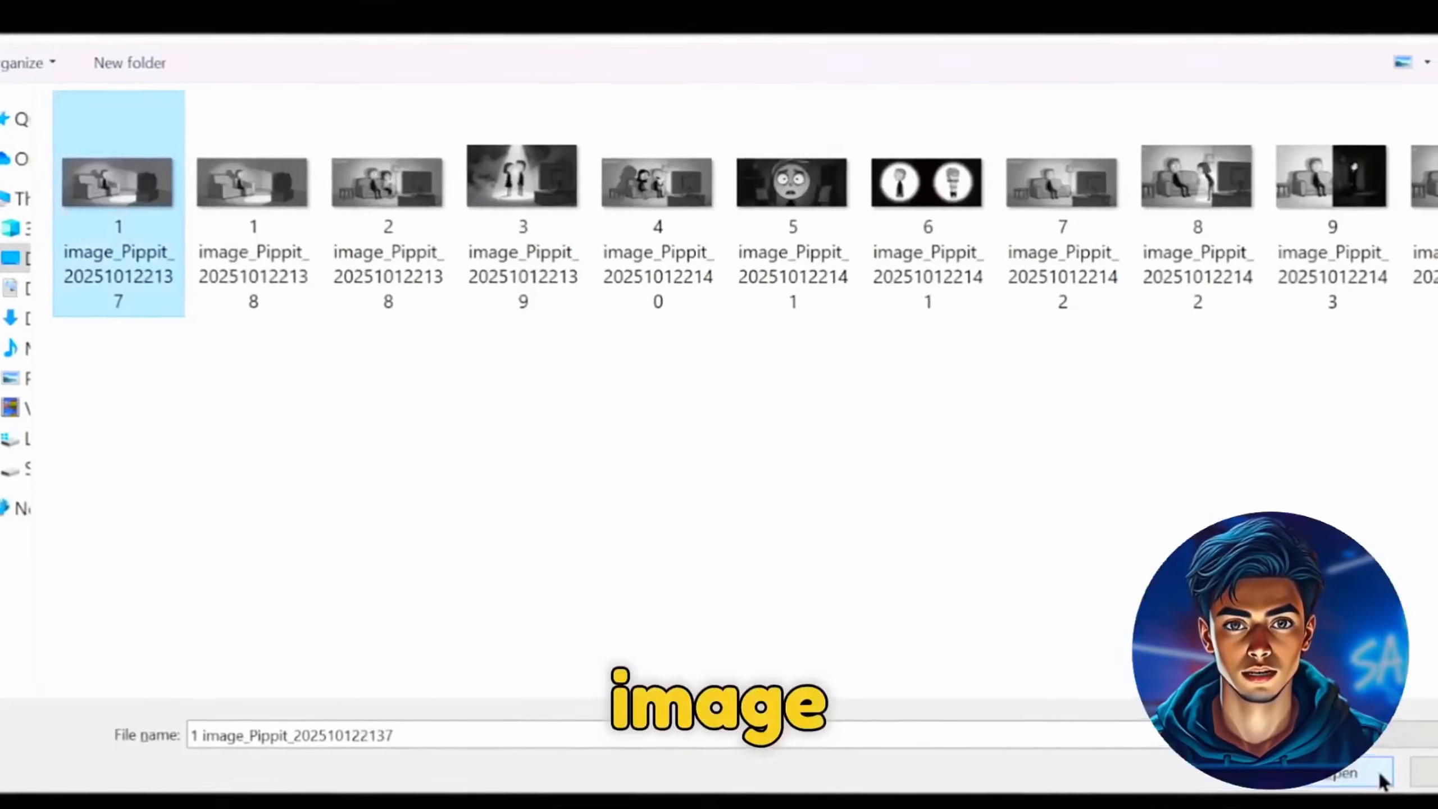
left_click(1377, 776)
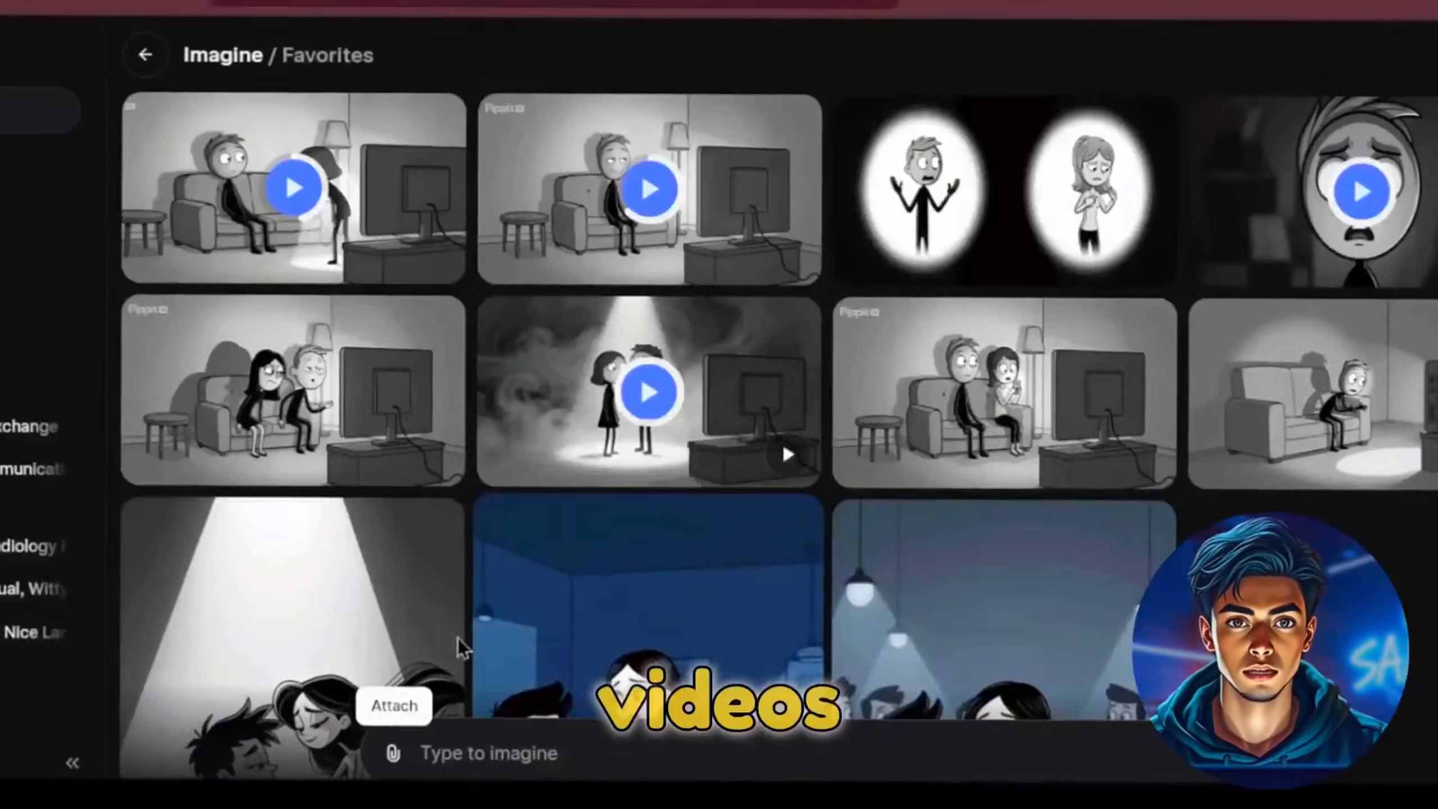
- Upload another scene image from the Imagine Favorites page in Grok
left_click(388, 754)
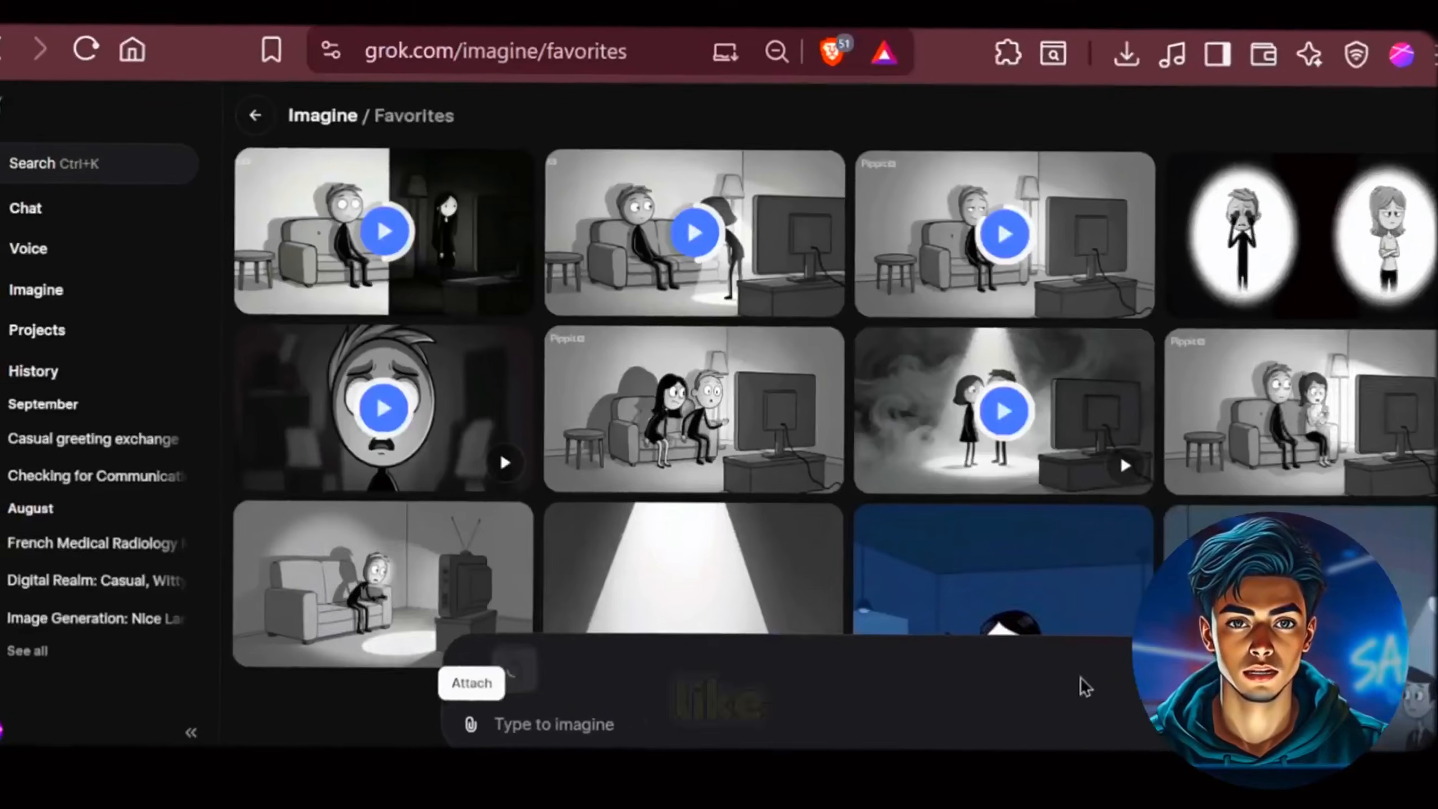
left_click(609, 513)
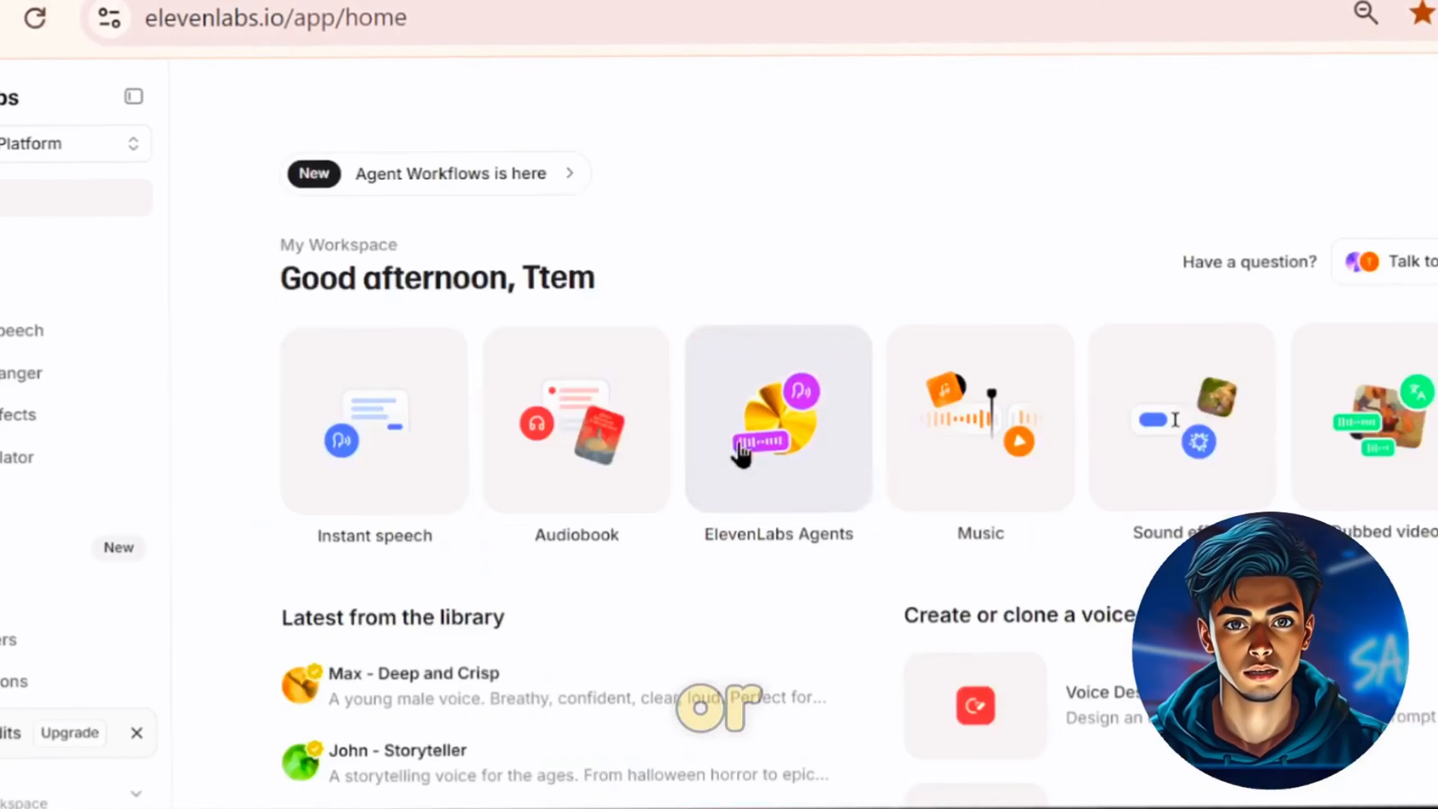
- Generate a custom voice in ElevenLabs Voice Design from the document's "Male voice, smooth baritone pitch" prompt, replacing the sample ogre prompt
scroll(738, 455, "down", 3)
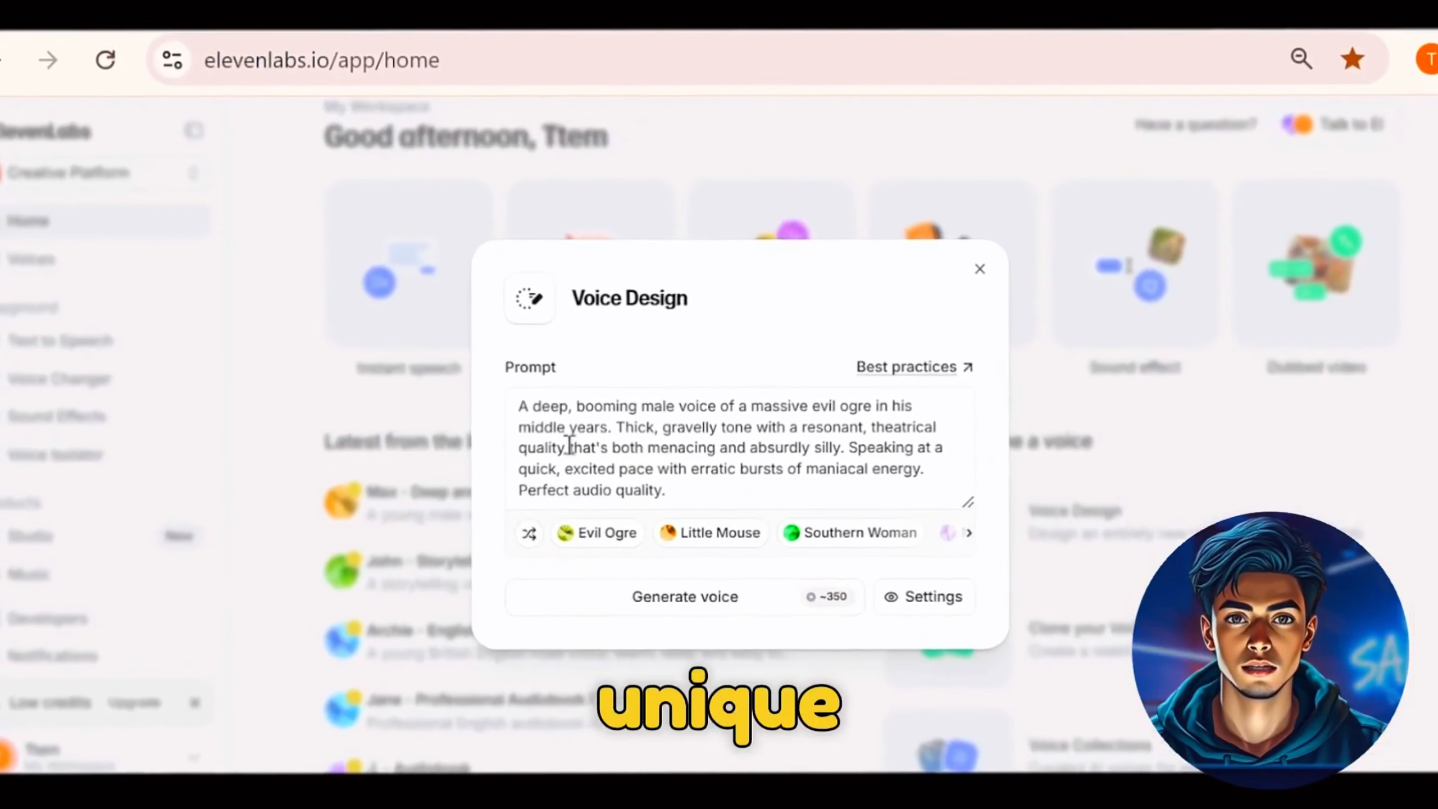
left_click_drag(673, 489, 513, 426)
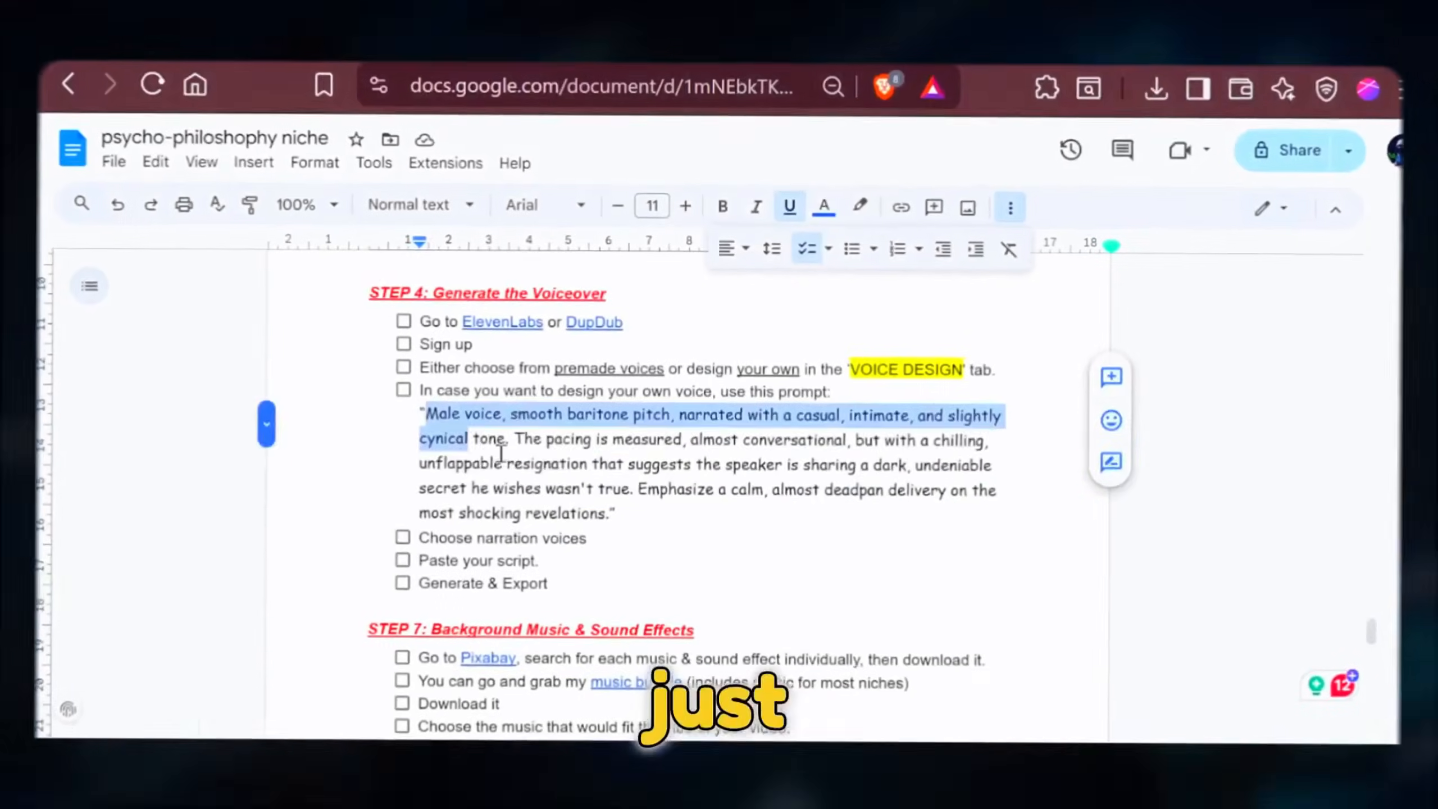
left_click_drag(503, 440, 605, 514)
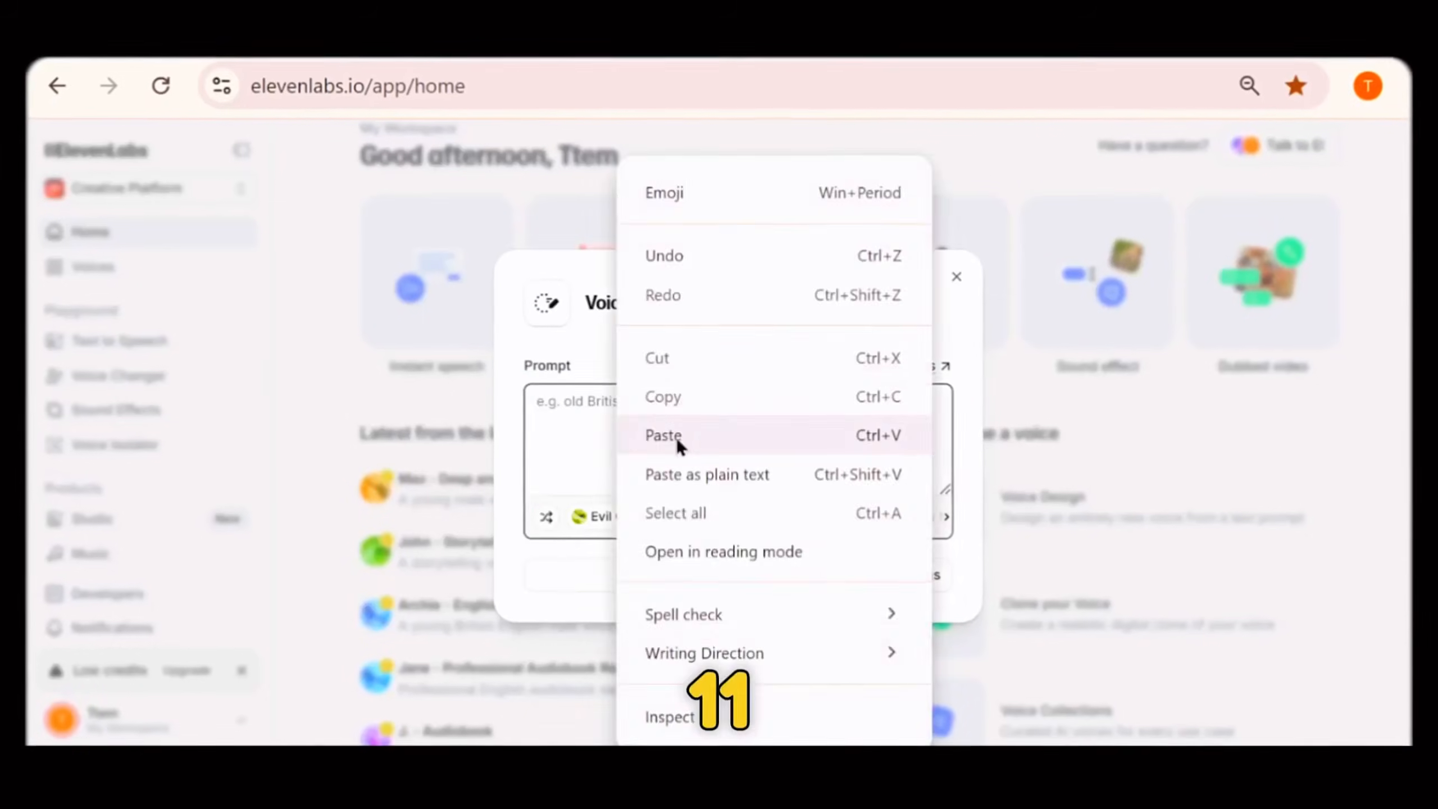
left_click(677, 446)
left_click(697, 584)
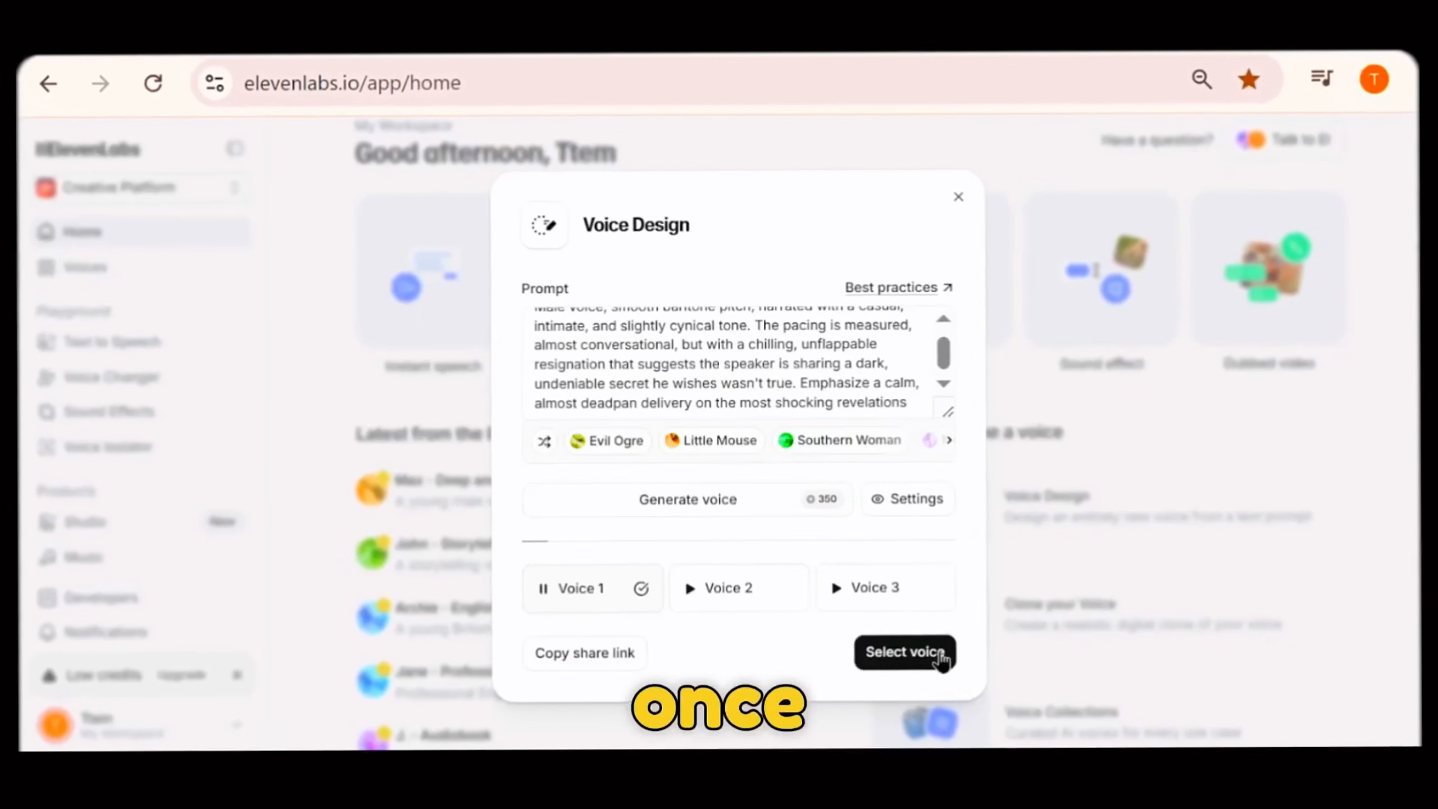
- Select Voice 1, name it Narration and set its Language label to English
left_click(931, 652)
left_click(637, 321)
type("Narration")
left_click(817, 410)
scroll(796, 529, "down", 5)
left_click(787, 529)
- Add further labels to the Narration voice and choose a value for each
left_click(566, 452)
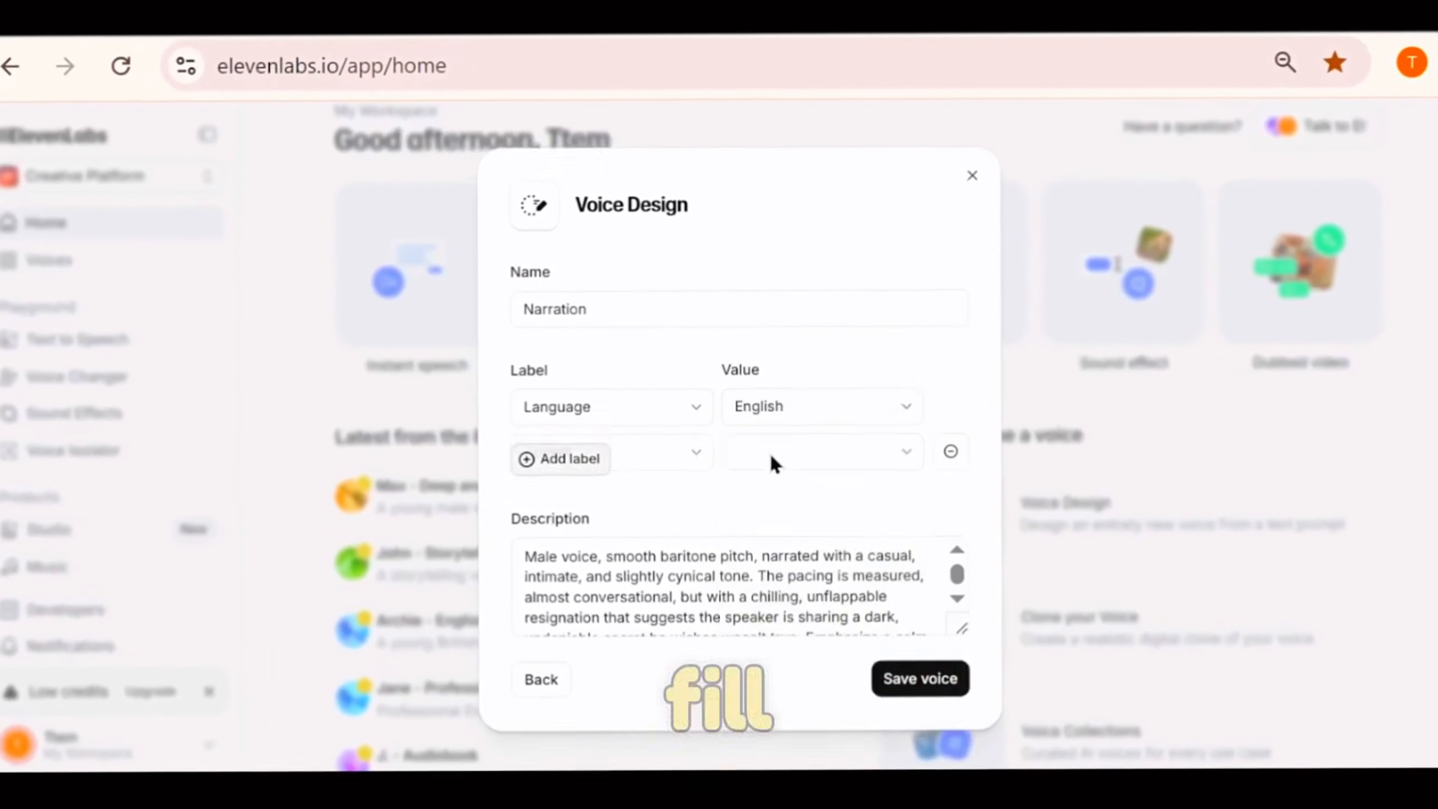
left_click(612, 432)
left_click(572, 470)
left_click(817, 432)
left_click(572, 476)
left_click(817, 455)
left_click(758, 499)
left_click(566, 497)
left_click(811, 494)
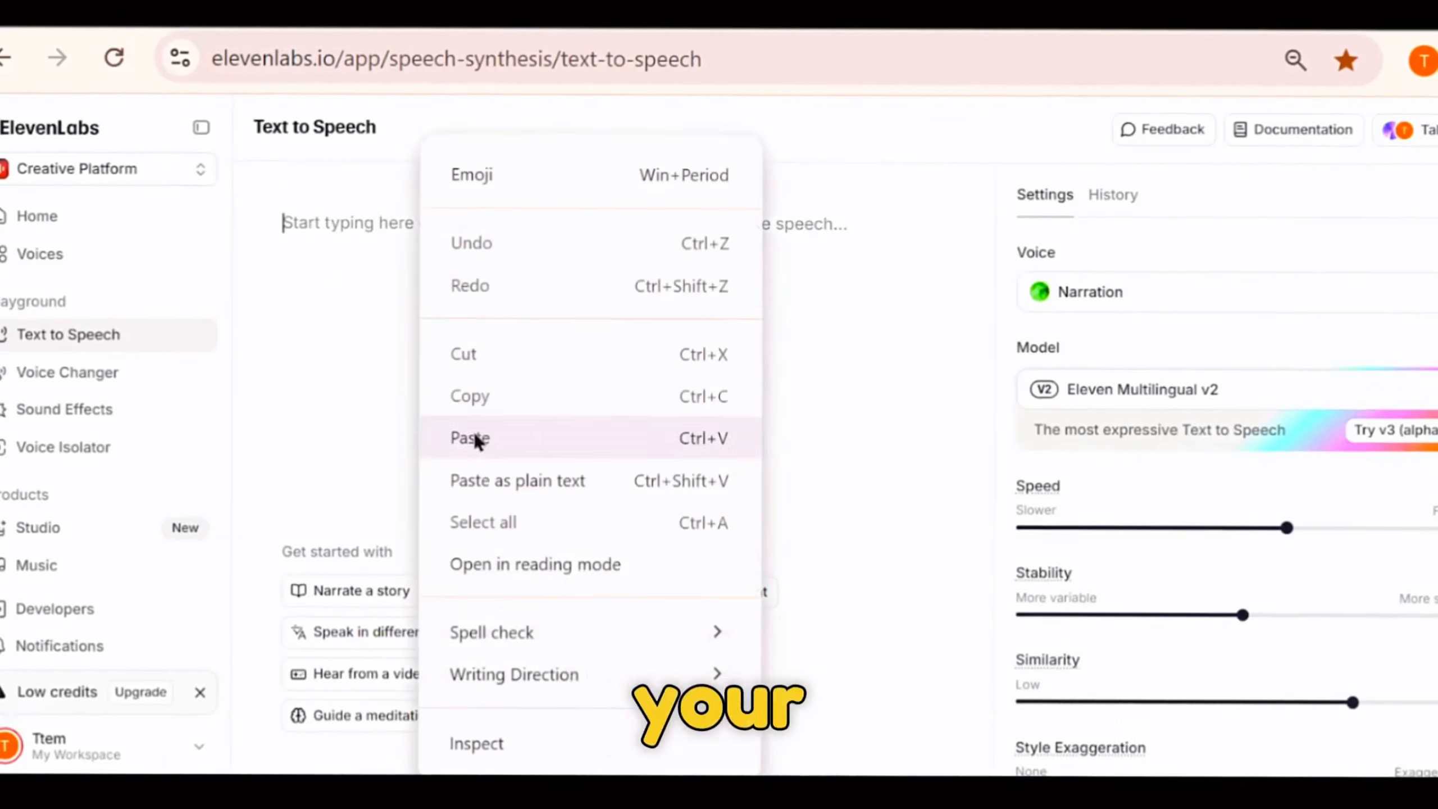
- Paste the "Picture this" script into Text to Speech and generate the speech with the Narration voice
left_click(475, 437)
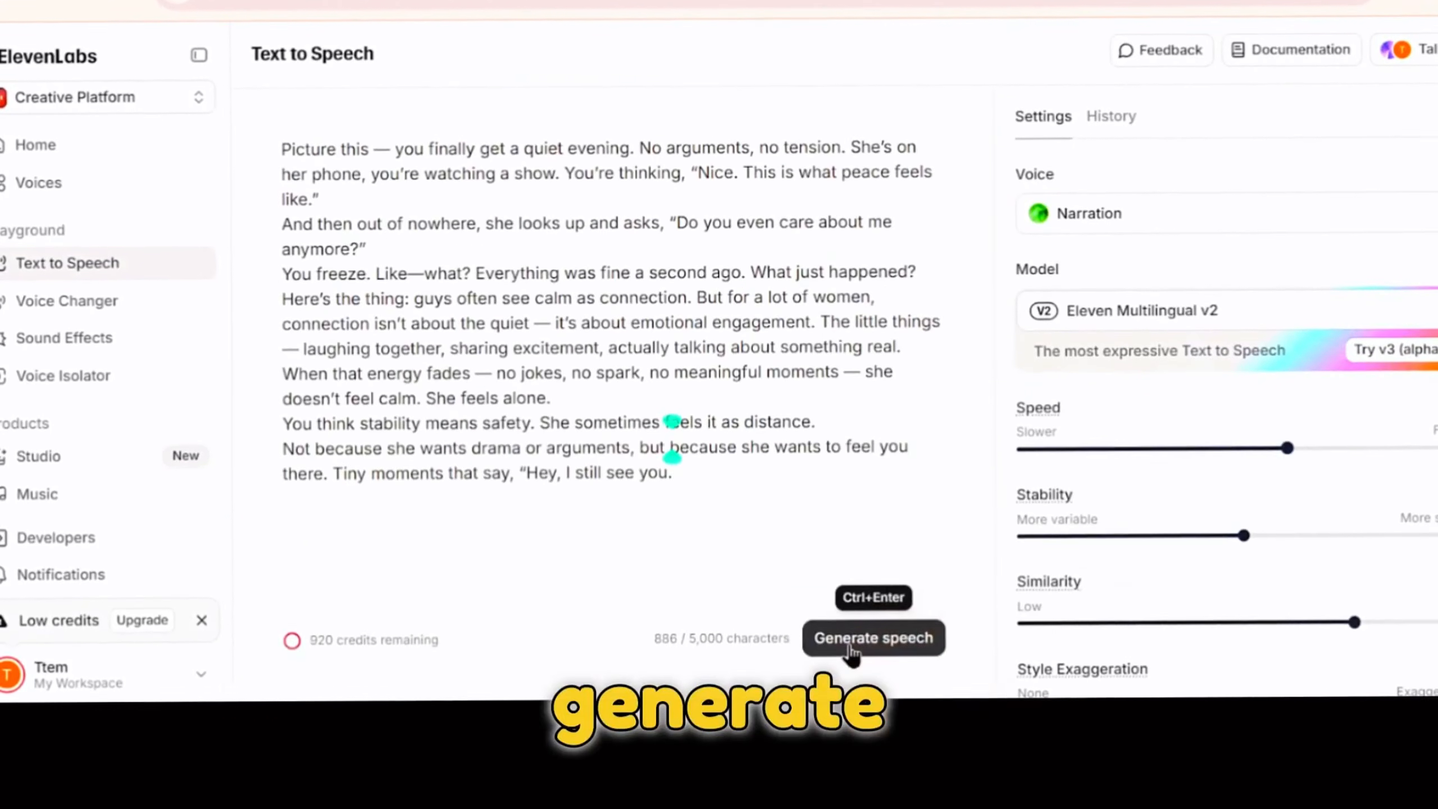
left_click(852, 646)
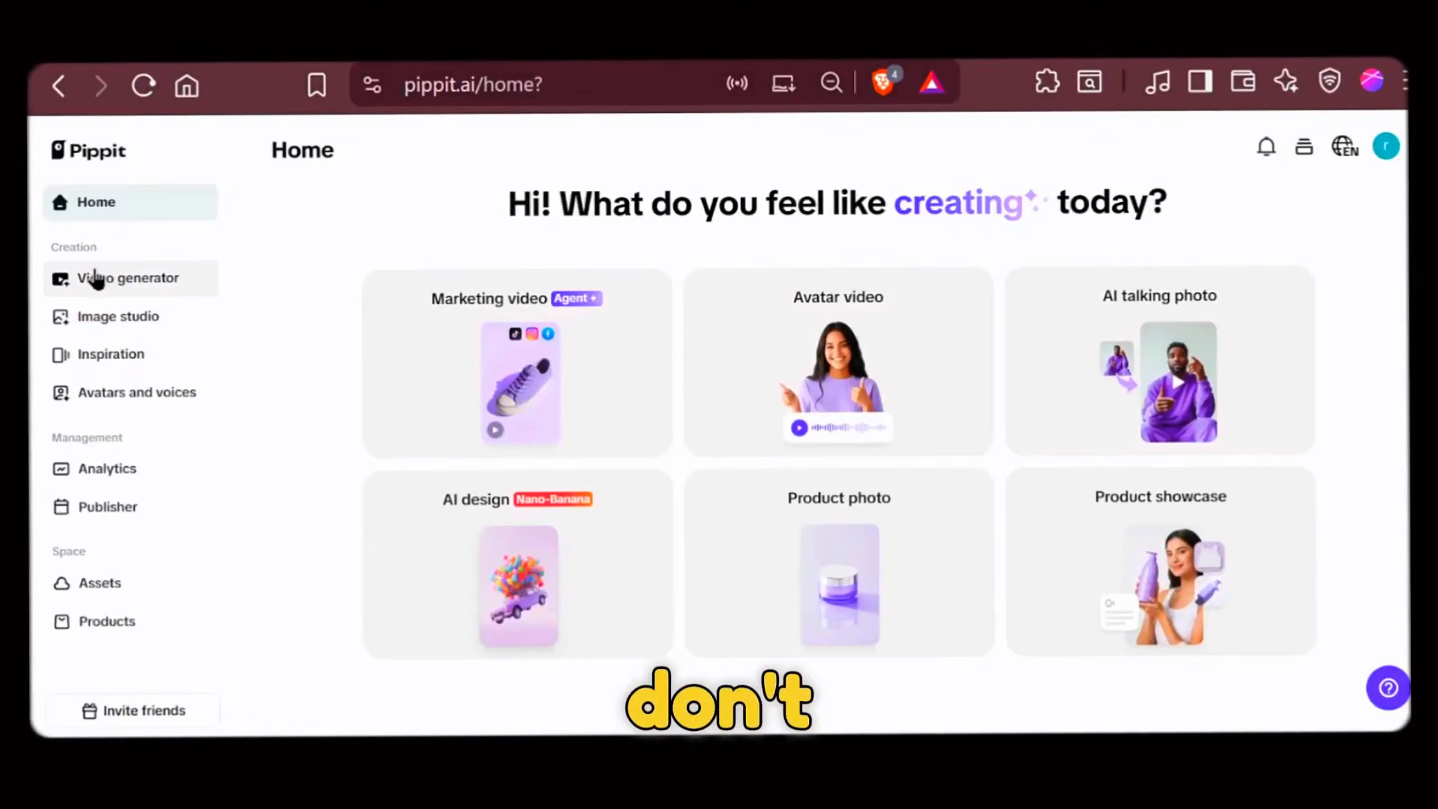
- Switch to Pippit and open the Video editor from the Video generator page
left_click(112, 286)
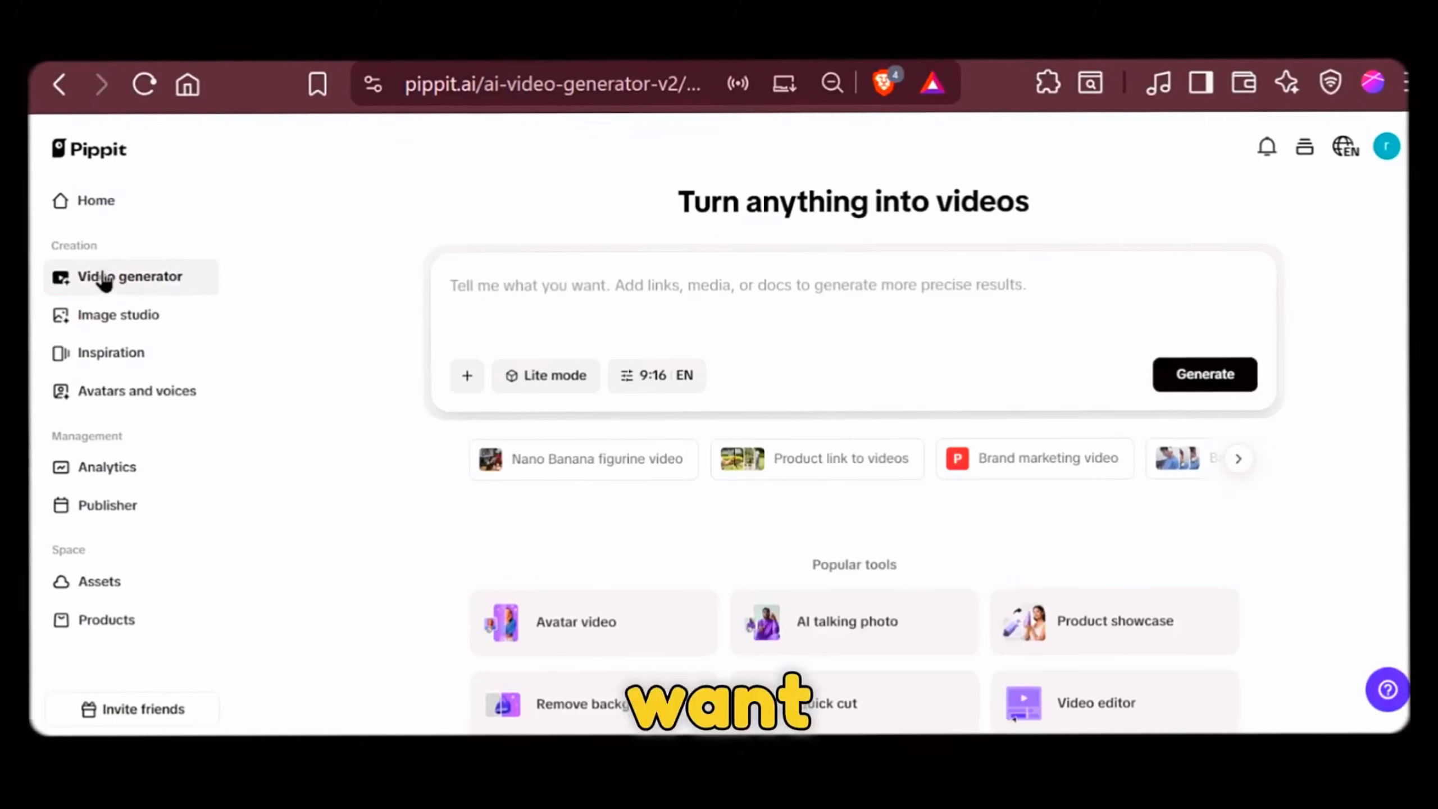
left_click(1068, 715)
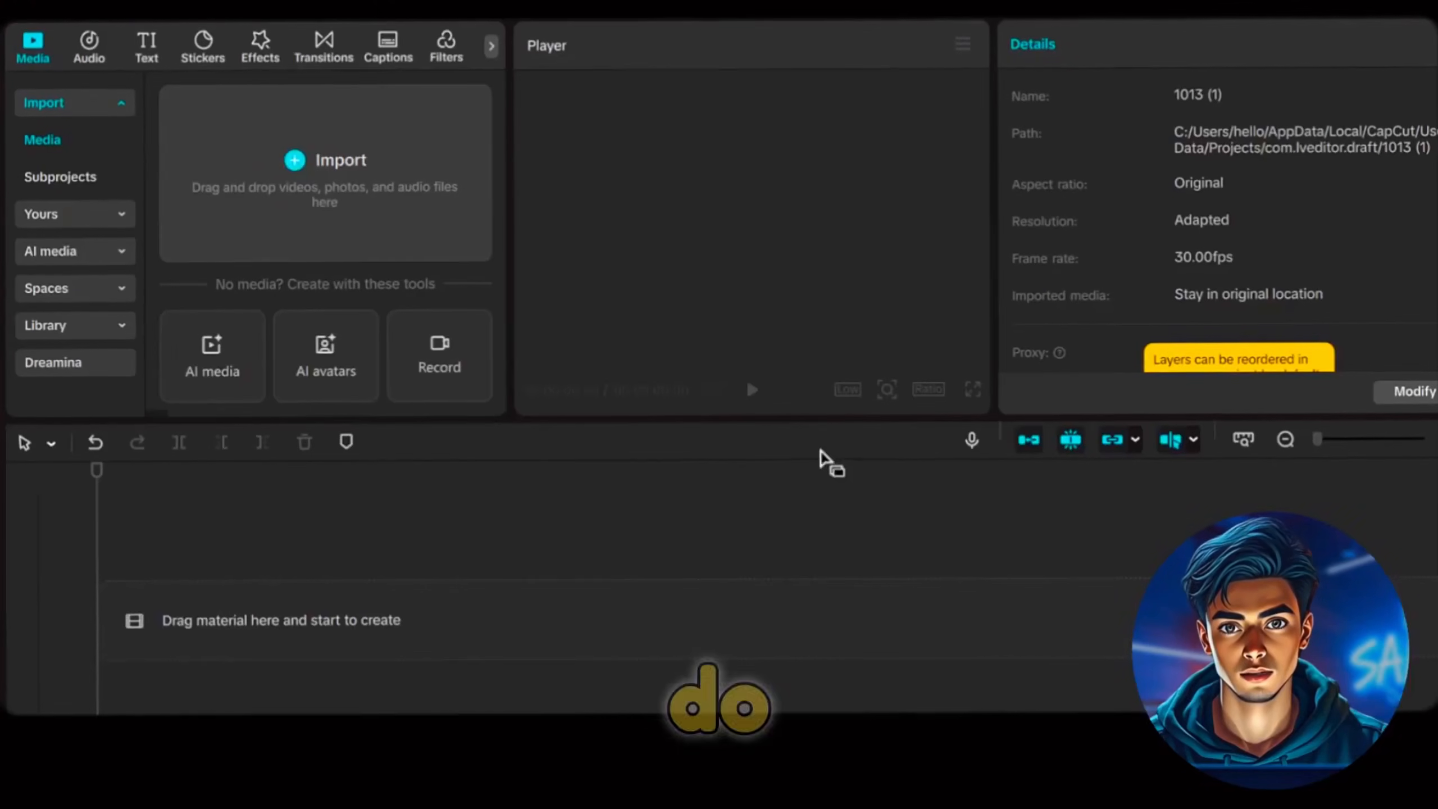
- Import the ElevenLabs voiceover and all the scene clips into the CapCut project, and place the voiceover on the timeline
left_click(308, 189)
left_click_drag(1341, 326, 113, 125)
key("Return")
left_click(264, 190)
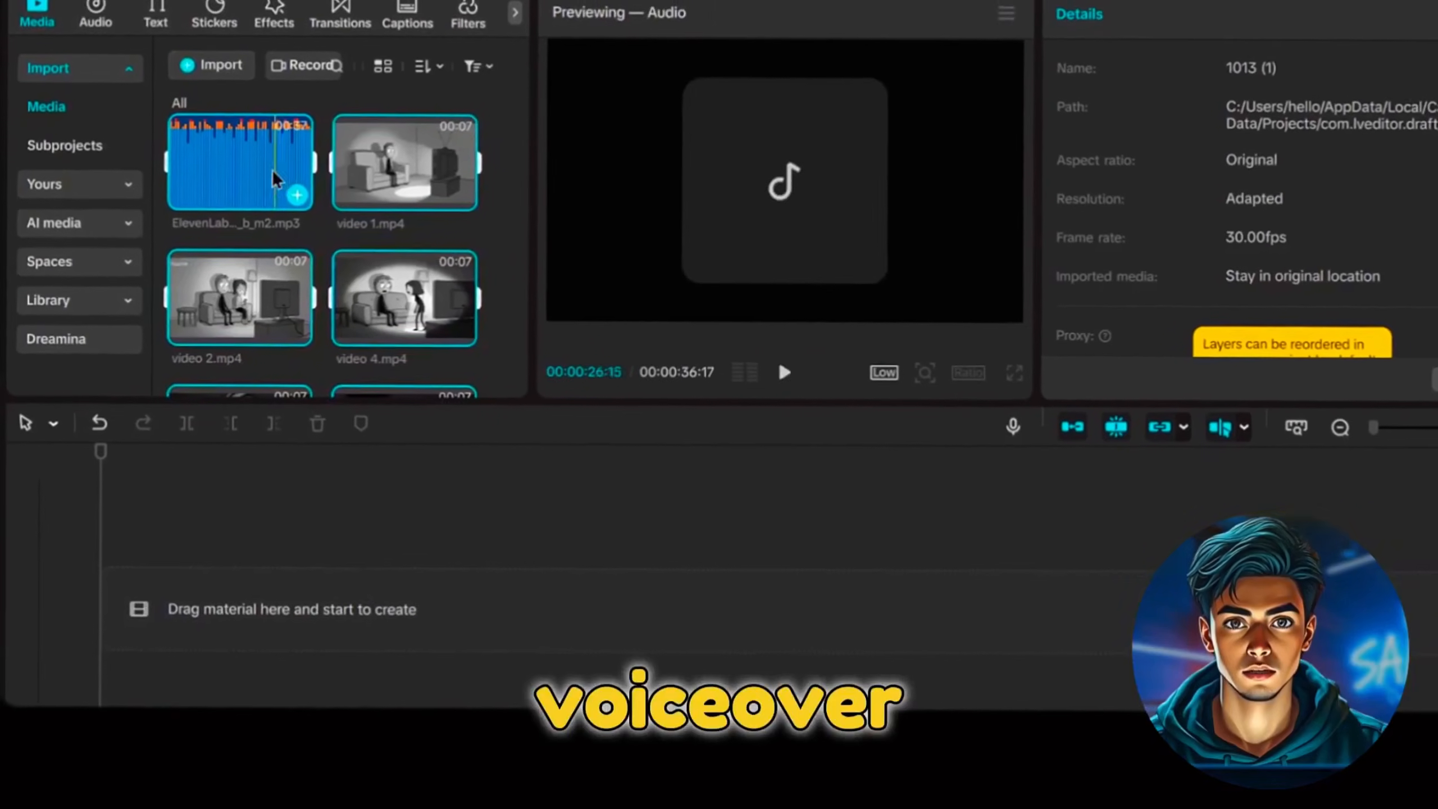
left_click_drag(264, 189, 201, 612)
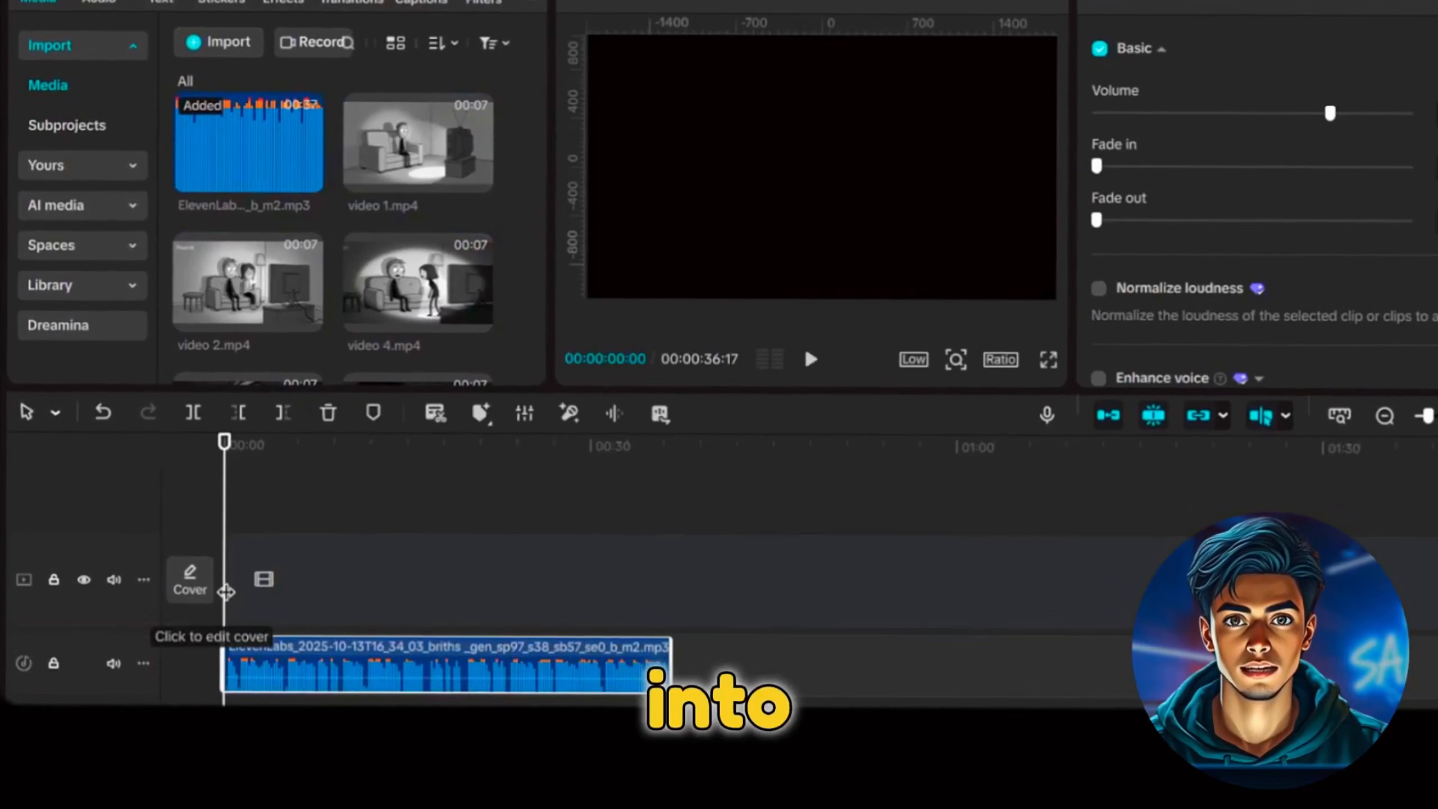
- Arrange the clips video 1, 2, 4, 5, 6, 7, 8, 9 and 10 in order on the main track above the voiceover
left_click_drag(418, 143, 234, 594)
left_click_drag(247, 283, 317, 589)
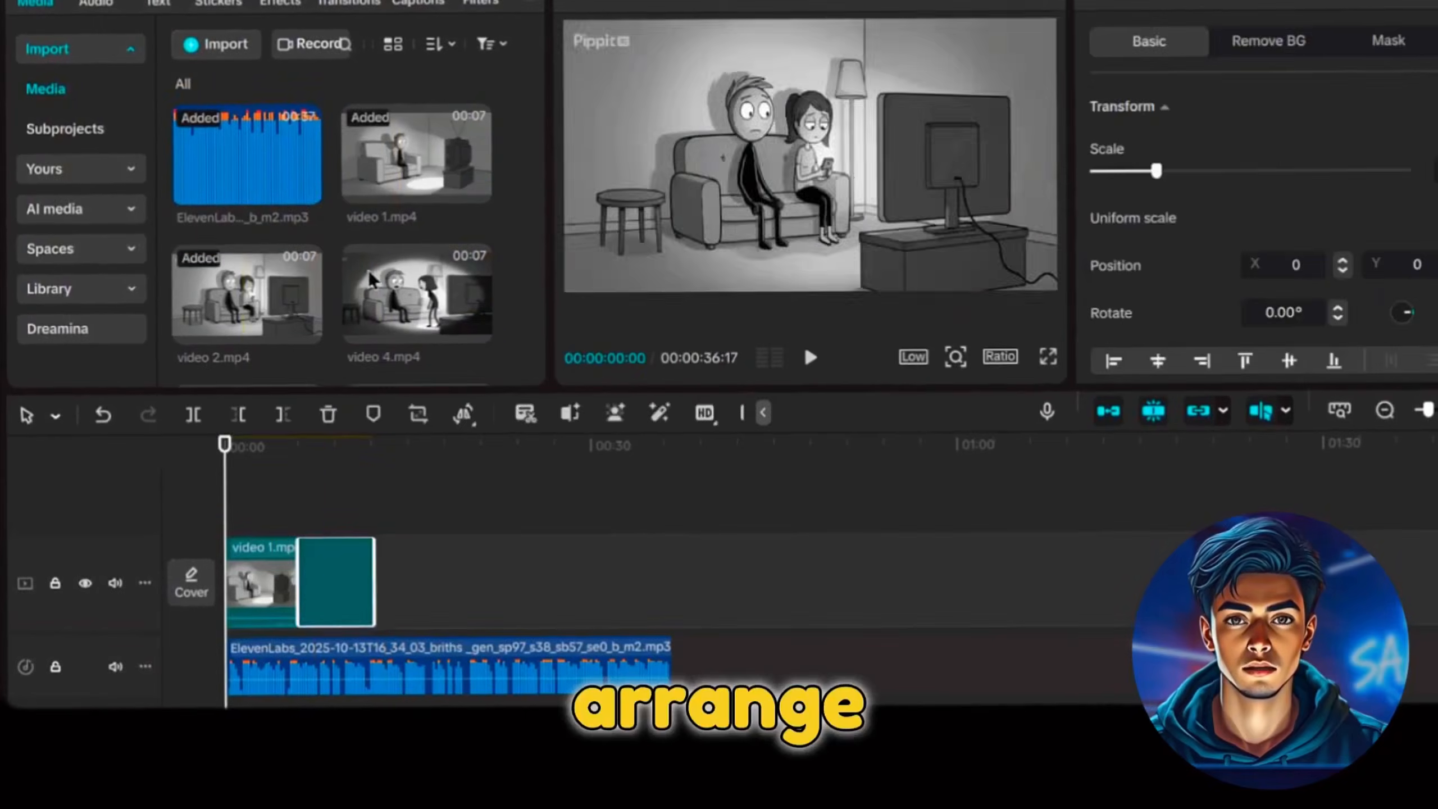
scroll(397, 238, "down", 5)
scroll(408, 170, "up", 5)
left_click_drag(418, 283, 396, 594)
scroll(397, 238, "down", 3)
left_click_drag(247, 212, 479, 589)
left_click_drag(418, 212, 552, 590)
scroll(396, 238, "down", 2)
left_click_drag(247, 212, 622, 589)
left_click_drag(417, 212, 684, 594)
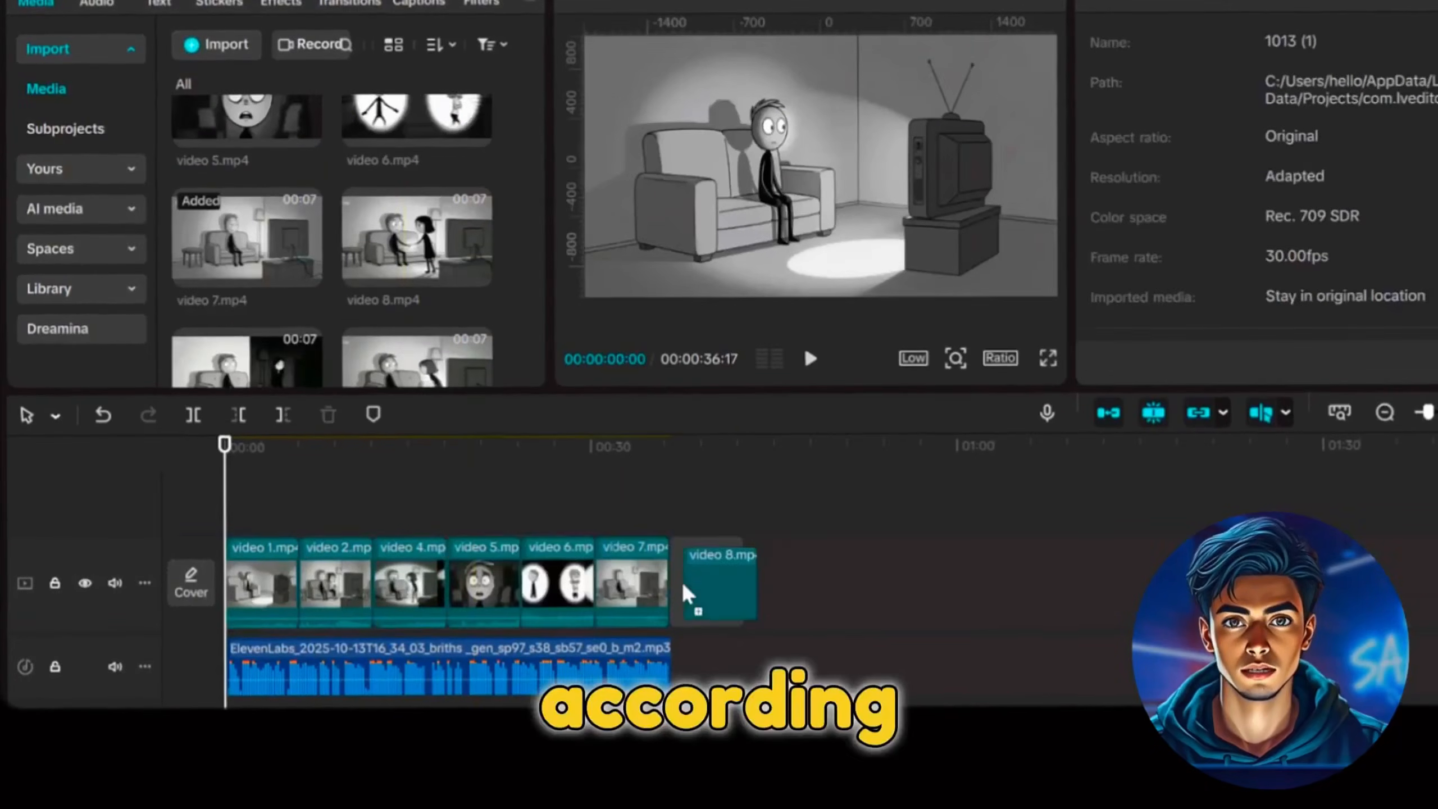
left_click_drag(247, 261, 776, 589)
left_click_drag(417, 261, 853, 598)
- Set the playback speed of all the video clips on the timeline to 1.5x
left_click_drag(1051, 563, 243, 571)
left_click(1124, 91)
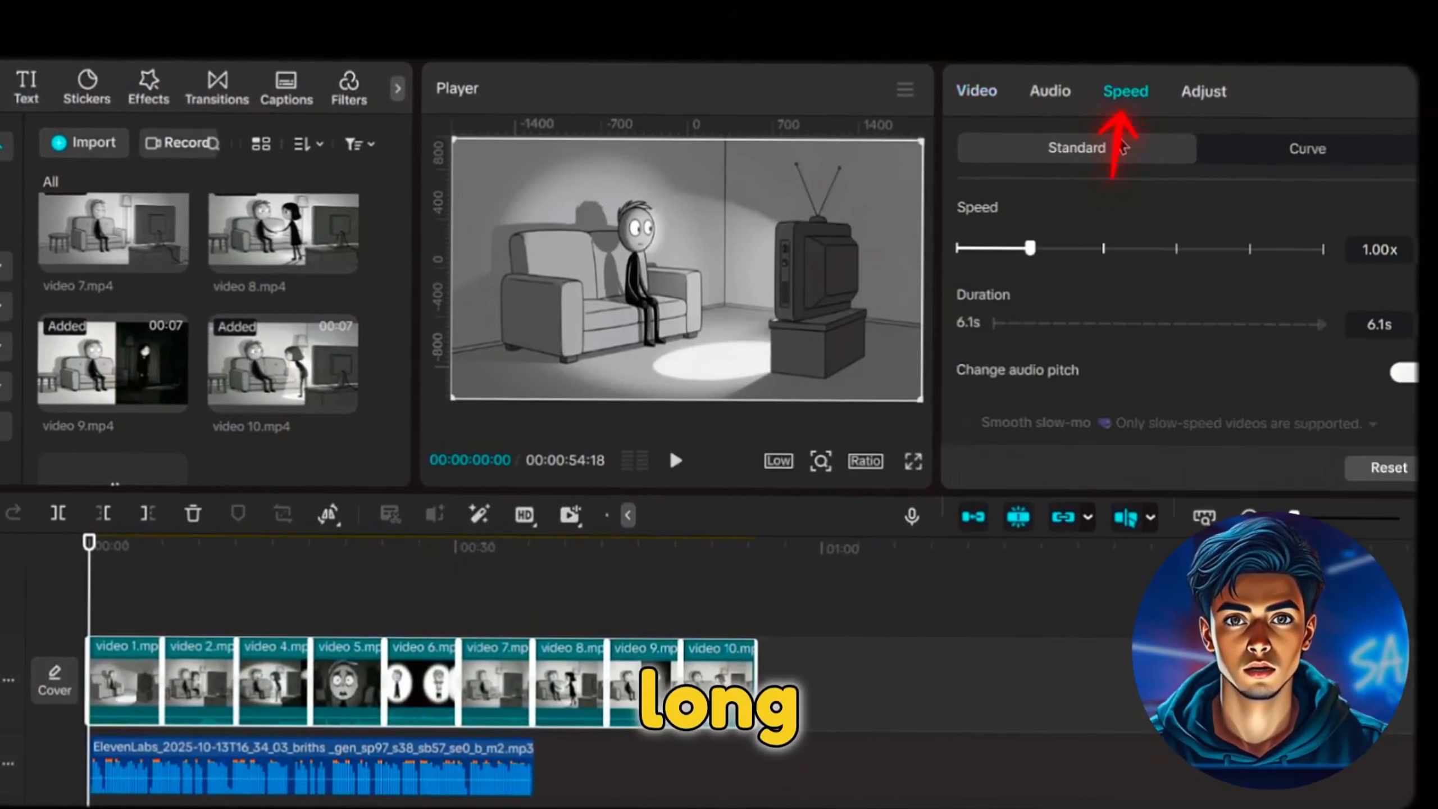
left_click_drag(1029, 247, 1063, 248)
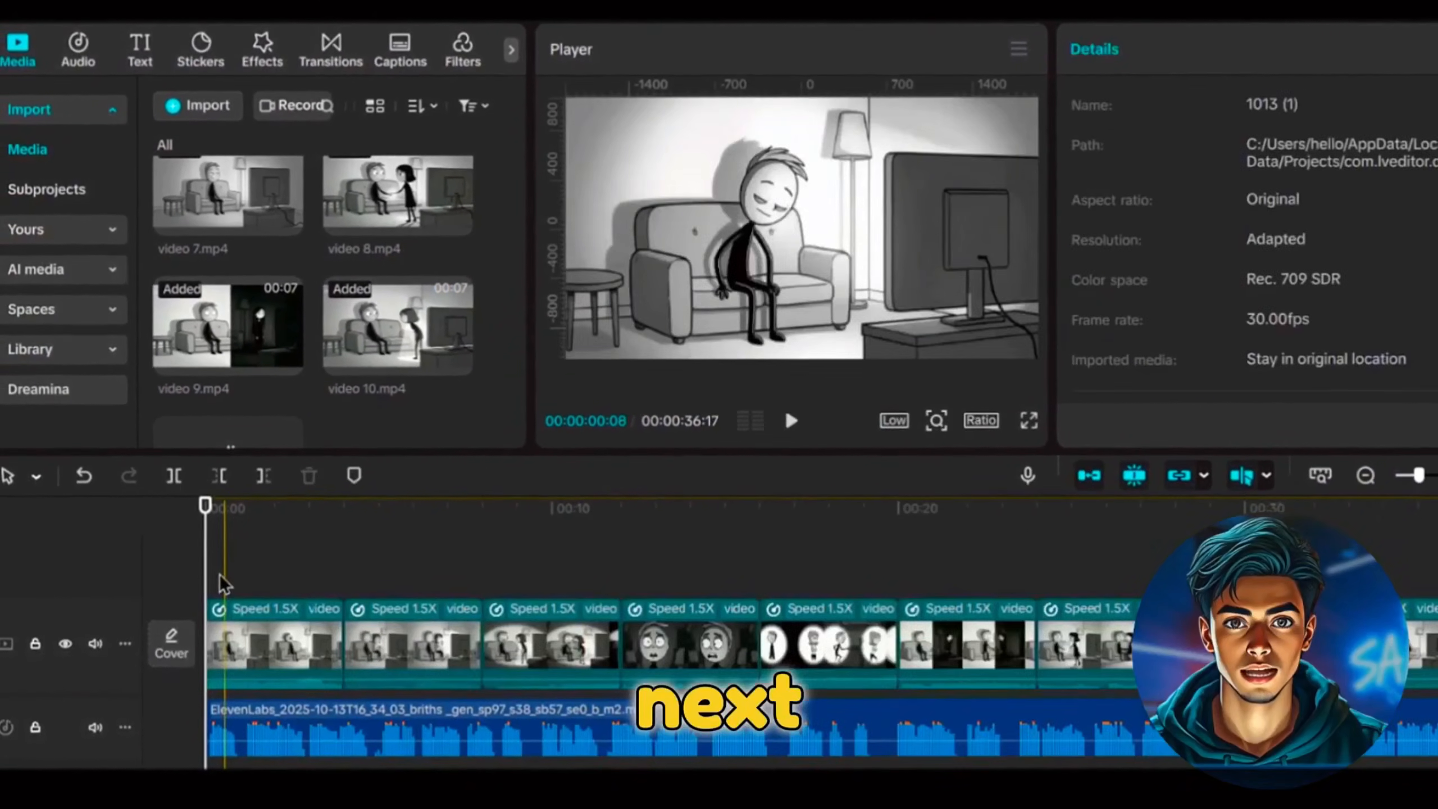
- Apply the Retro effect Noise 2 across the whole video and add Black Fade transitions between the clips
left_click(264, 48)
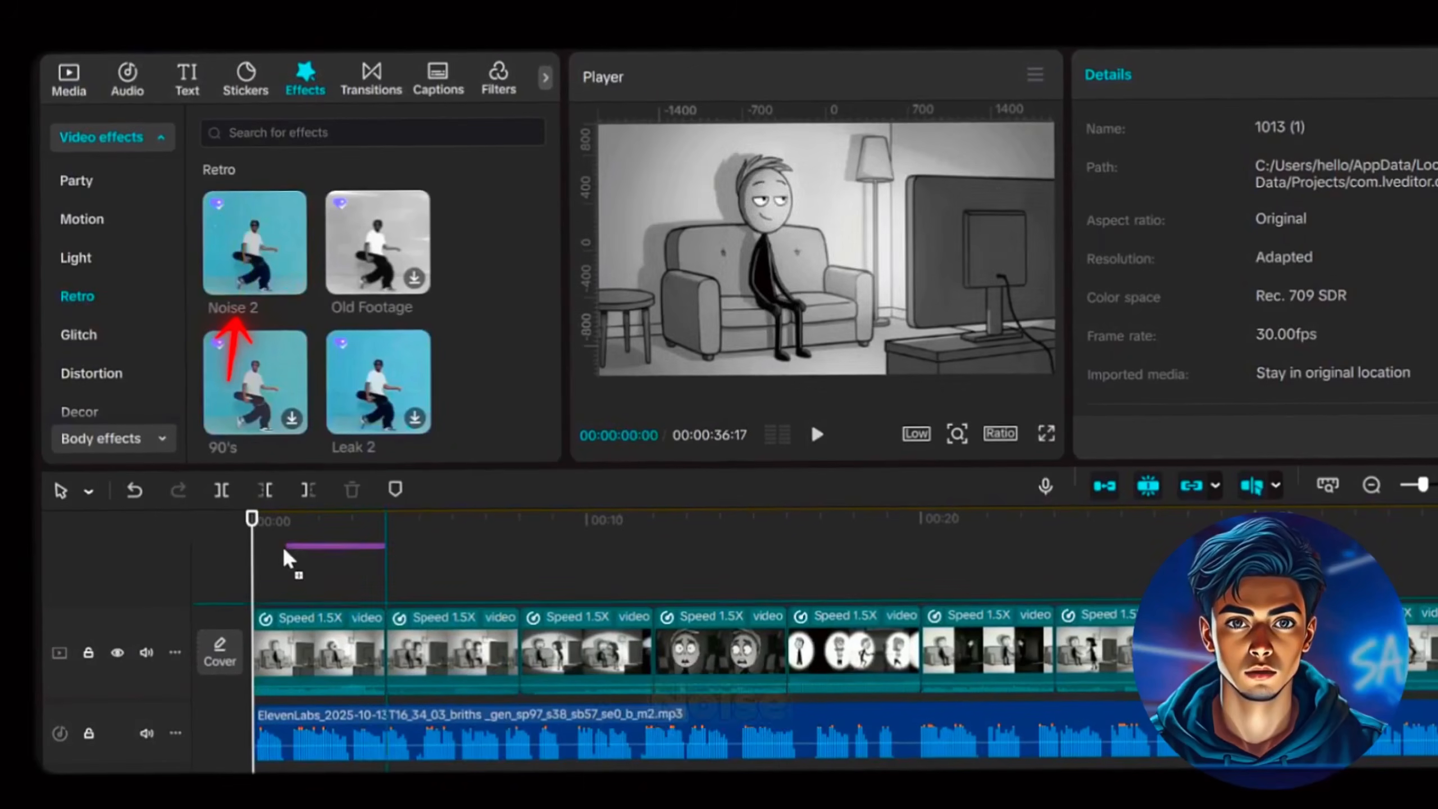
left_click_drag(266, 592, 268, 595)
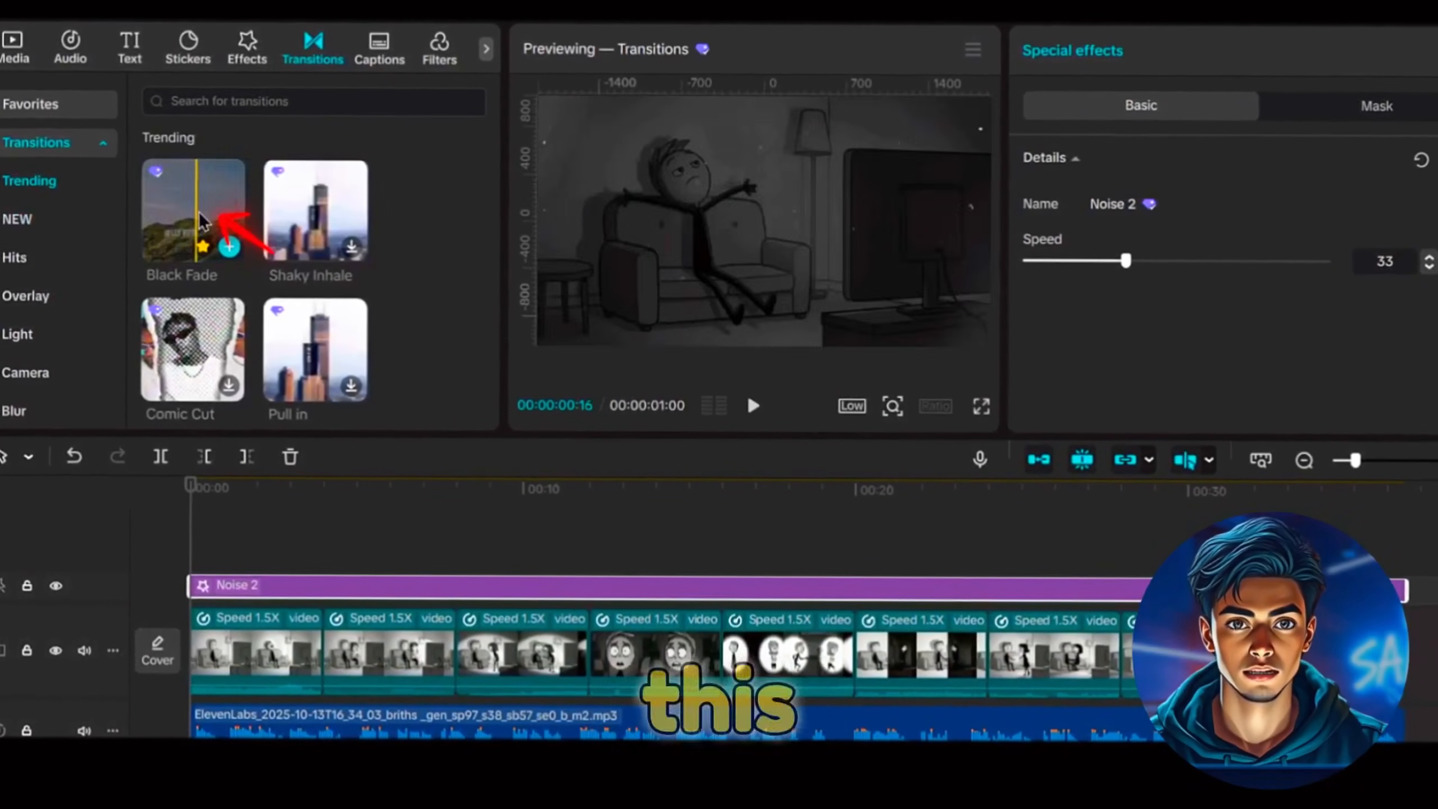
left_click_drag(311, 668, 311, 660)
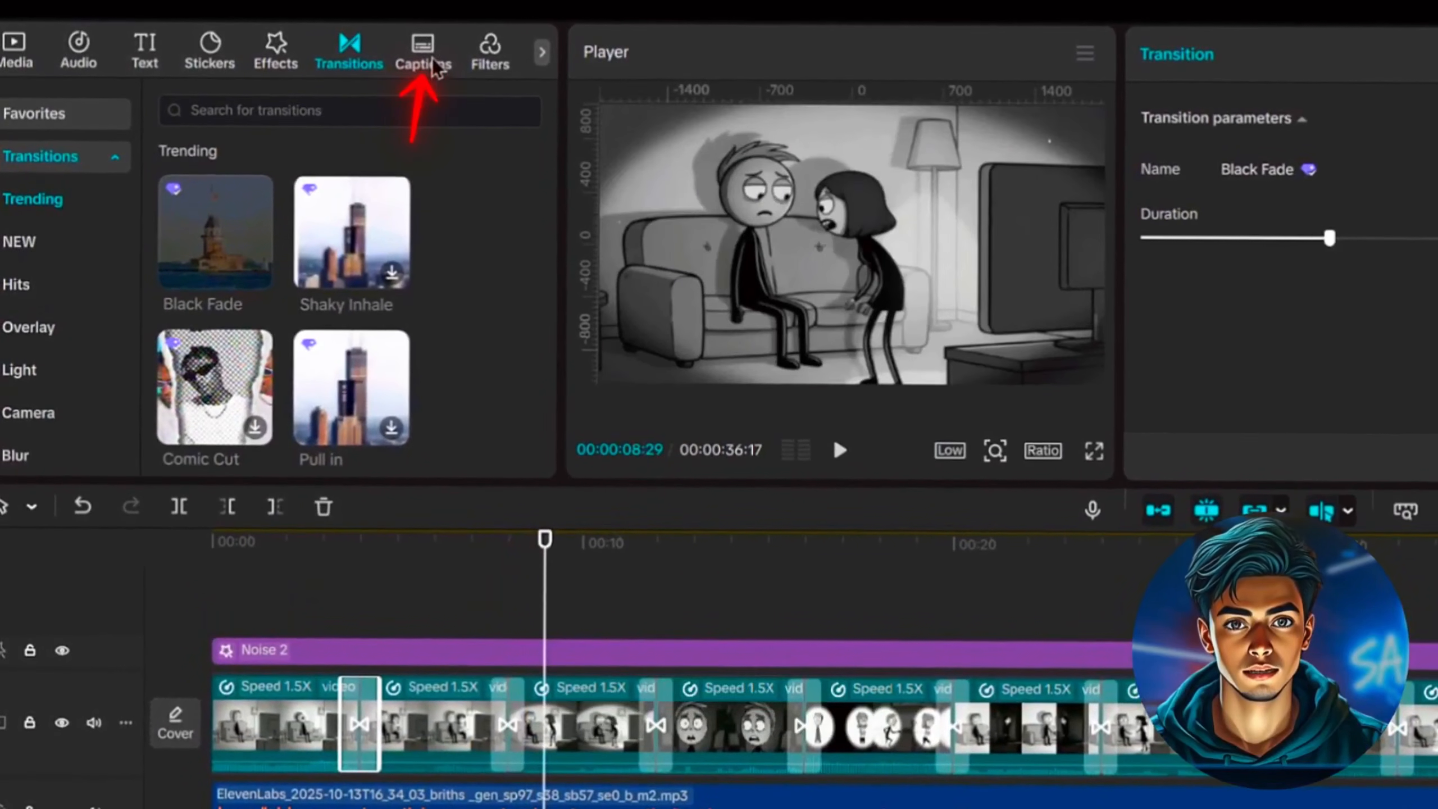
- Generate auto captions with automatic language detection and apply a text template to all of them
left_click(421, 57)
left_click(470, 453)
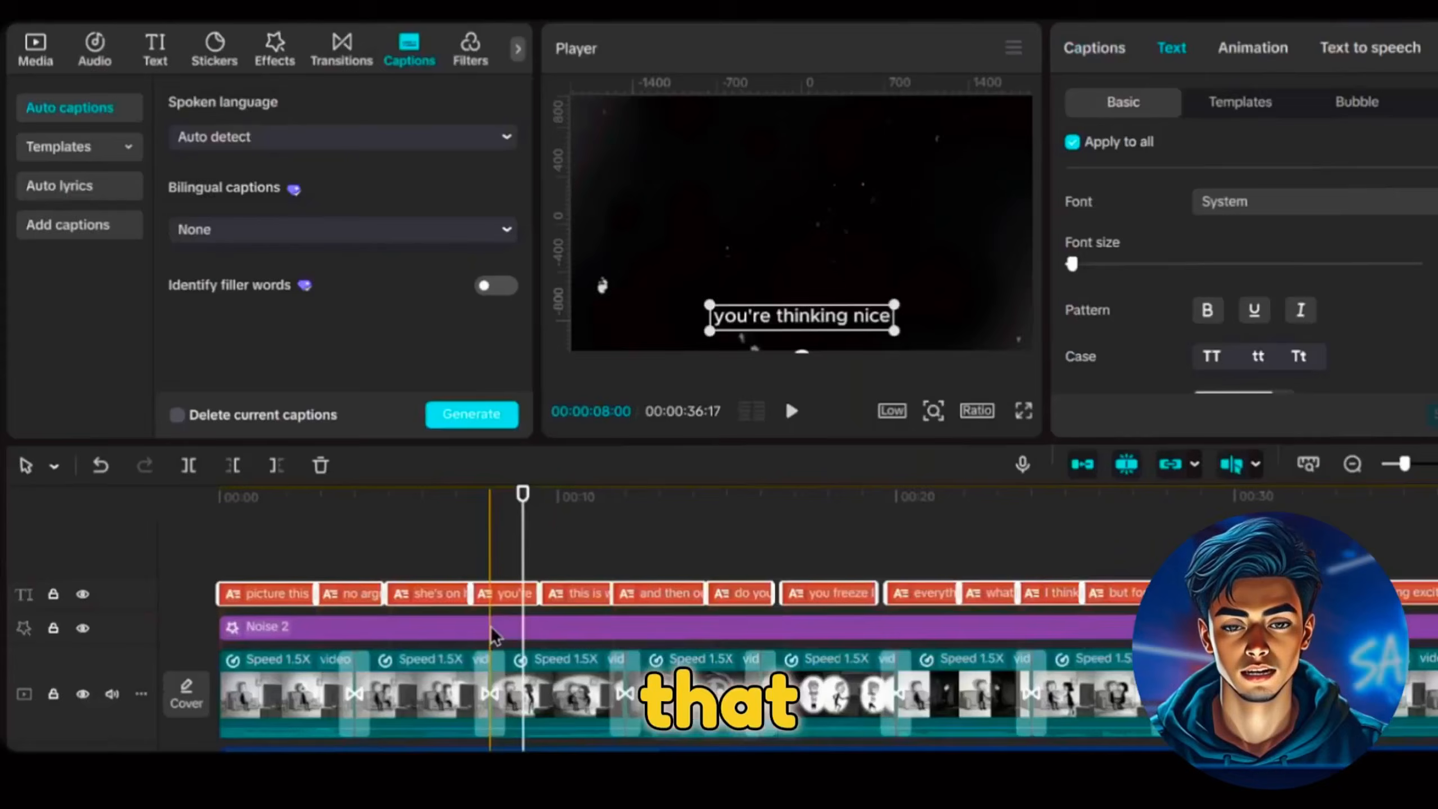
left_click(1238, 105)
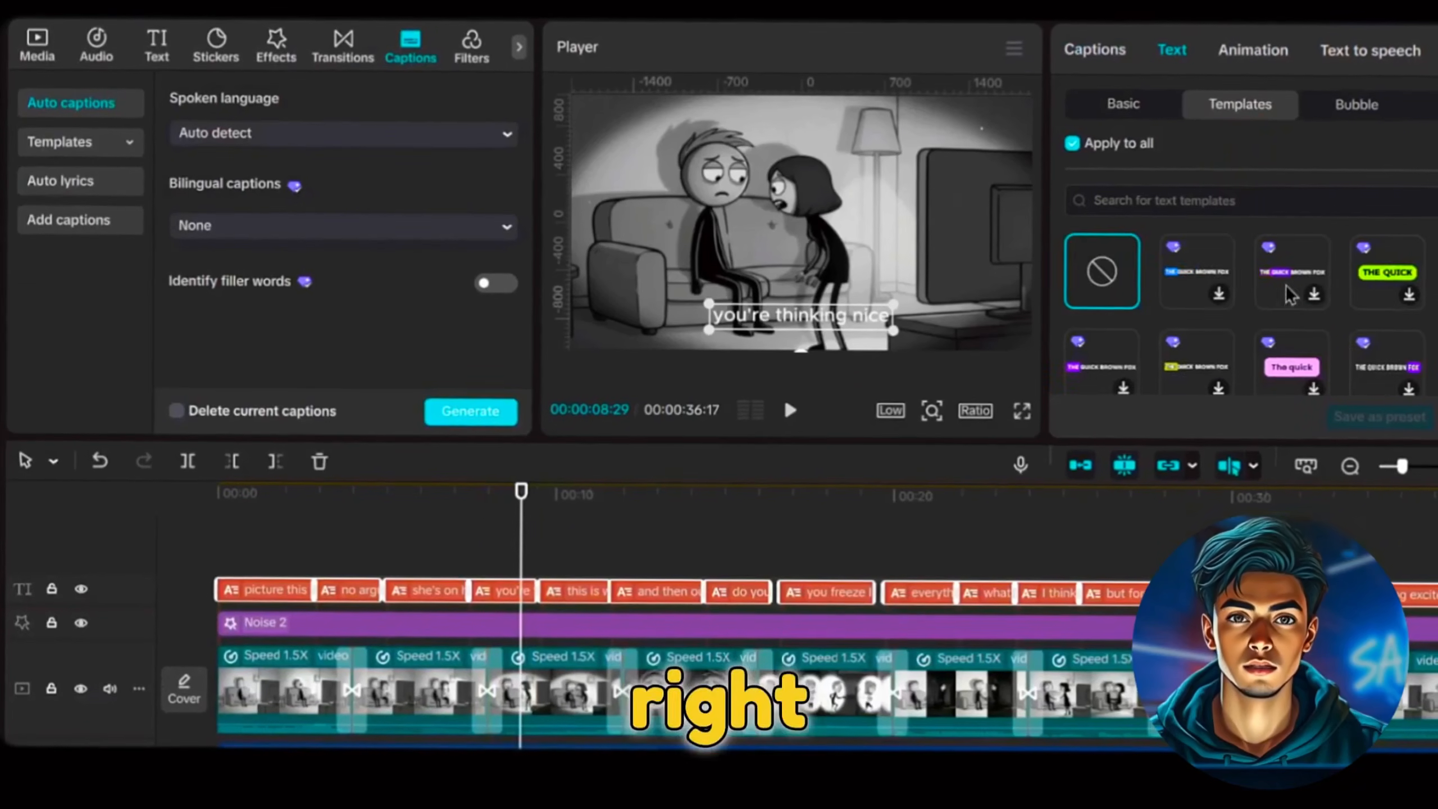
scroll(1244, 272, "down", 3)
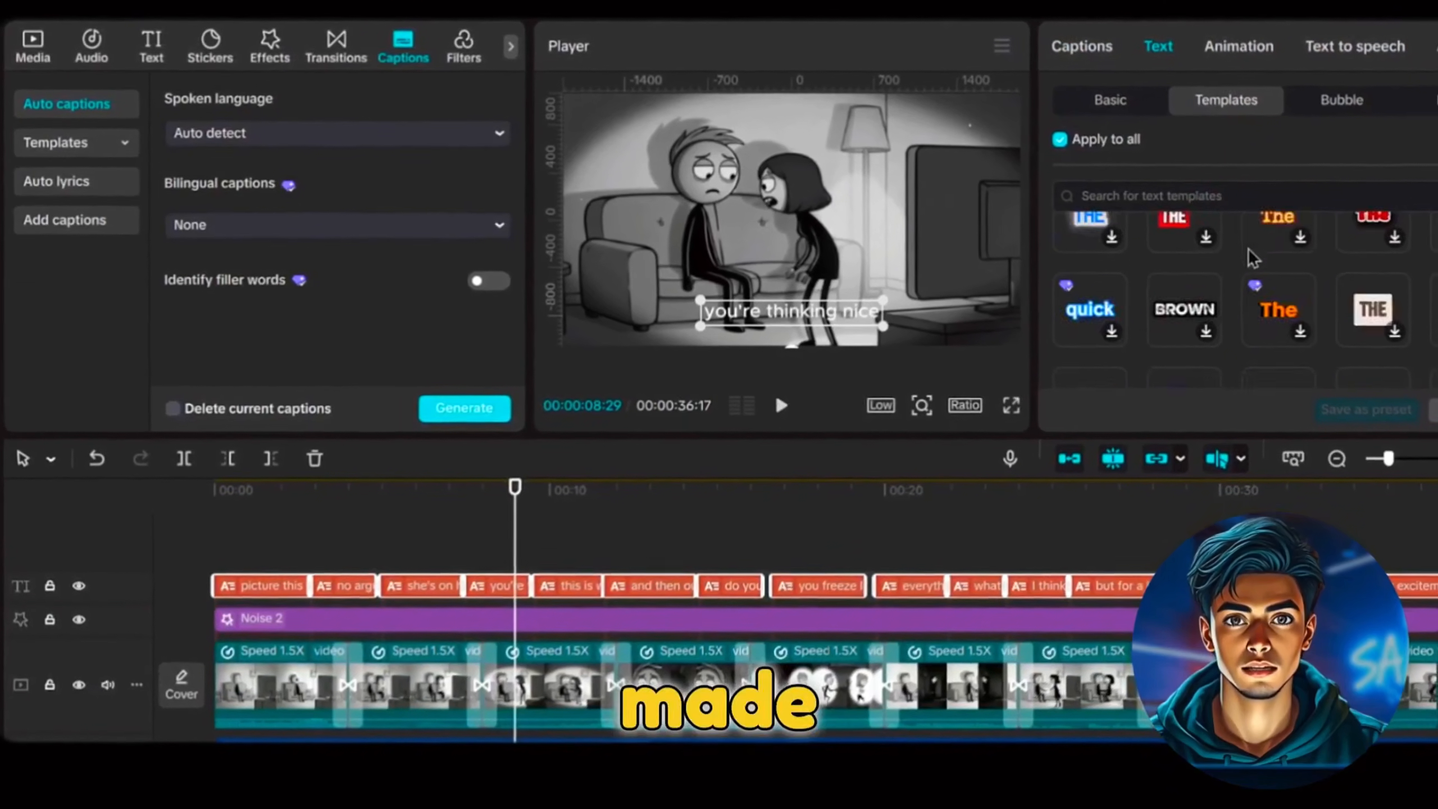
left_click(1171, 264)
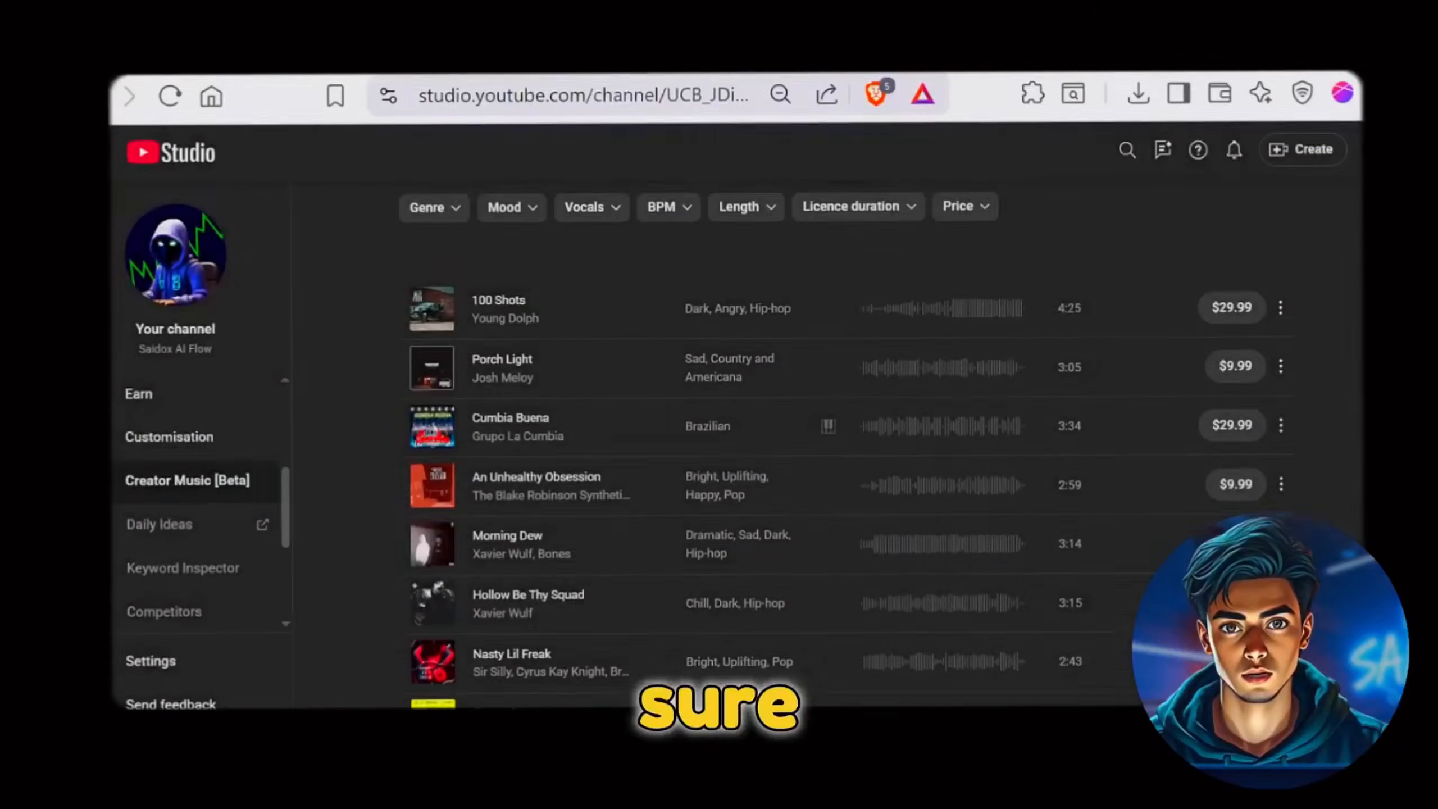
- Look through the Creator Music track list in YouTube Studio for background music
scroll(849, 453, "down", 2)
scroll(849, 453, "down", 5)
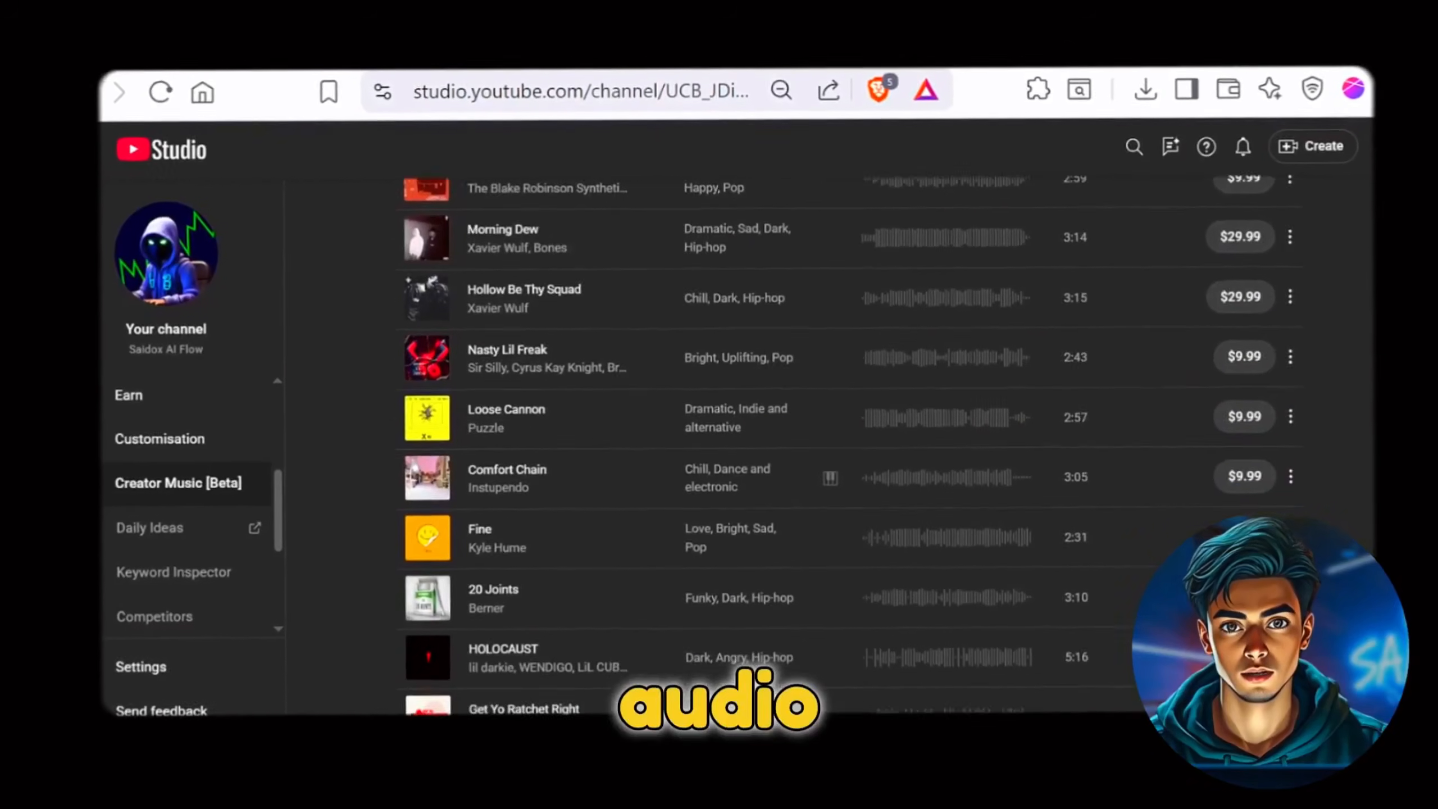
scroll(849, 453, "down", 4)
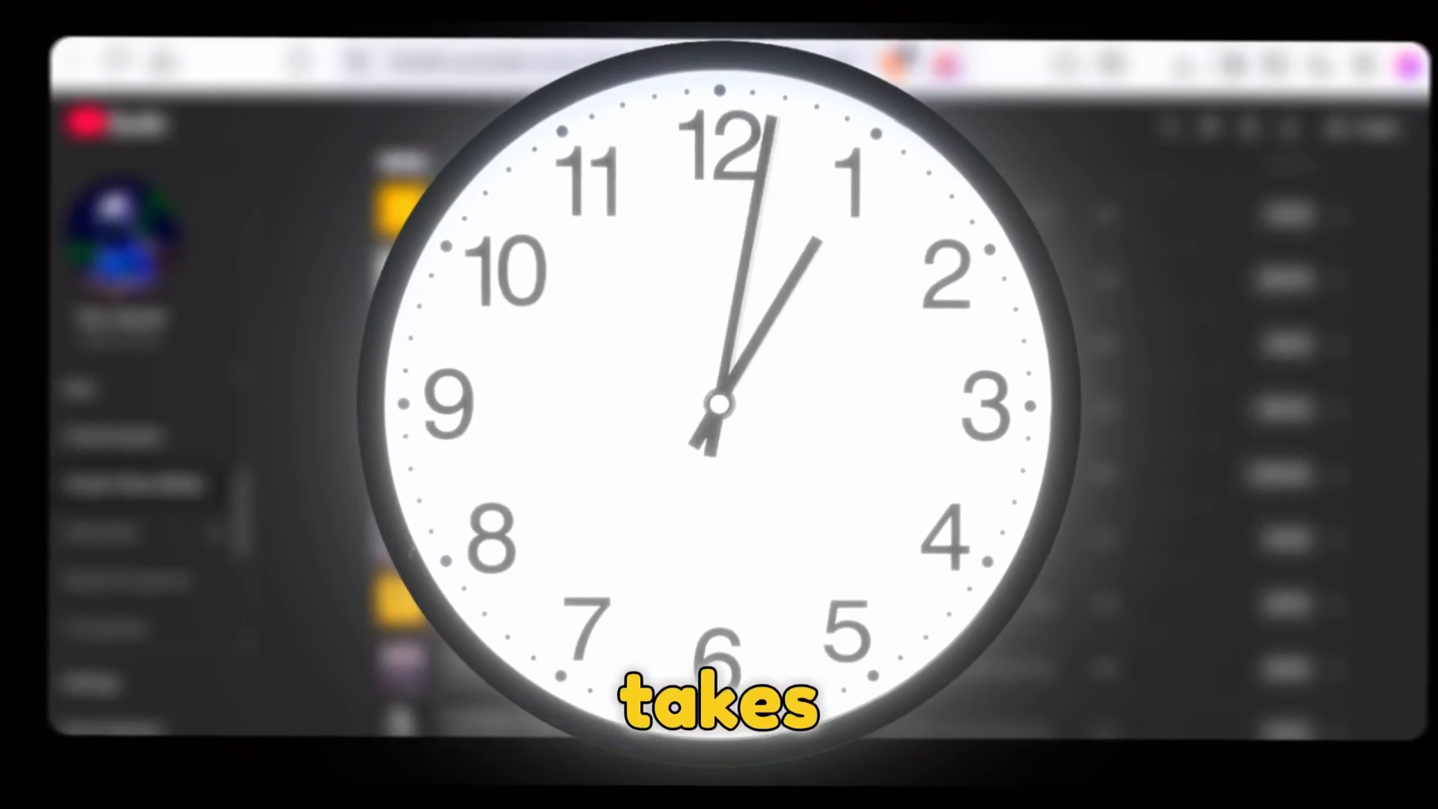
scroll(849, 453, "down", 5)
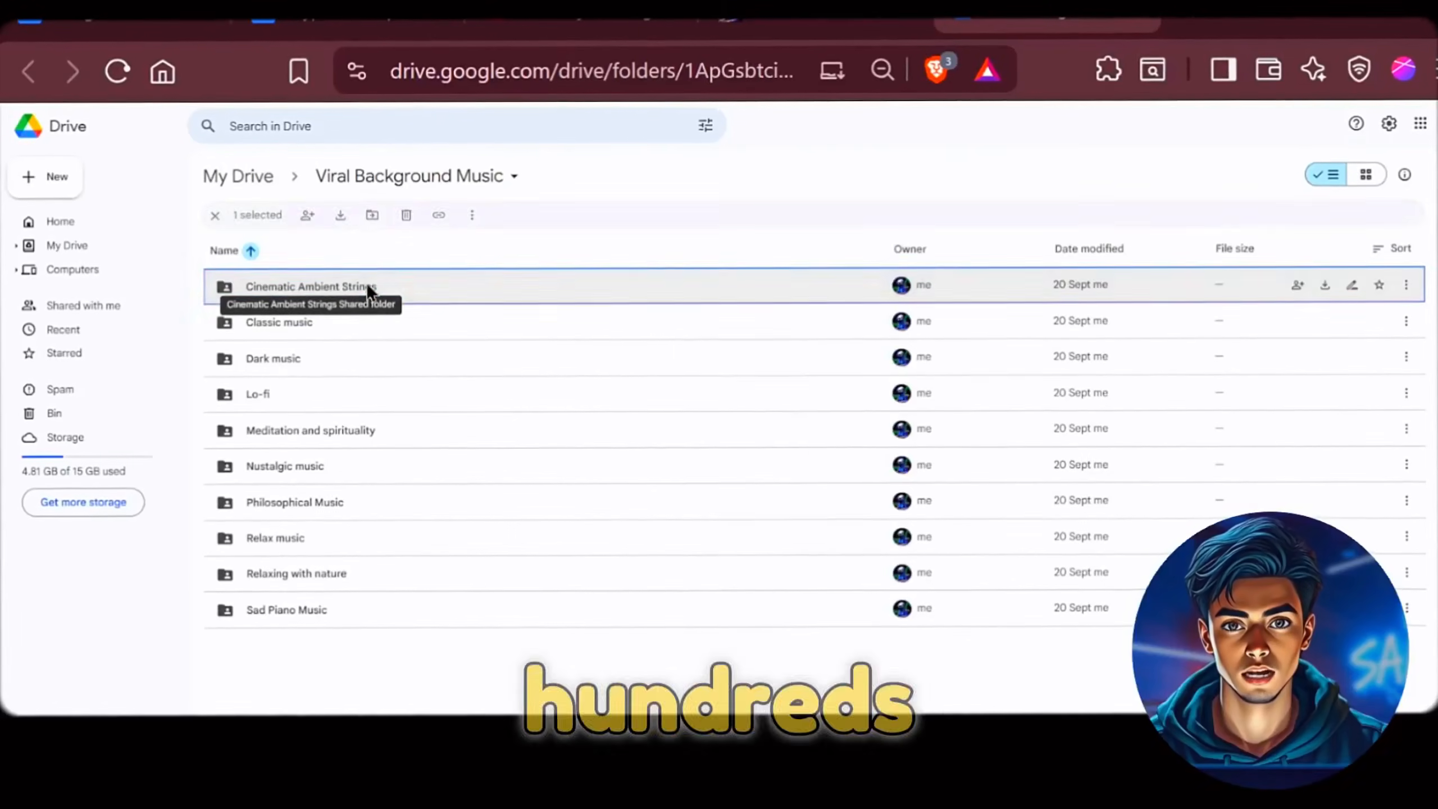
- Browse the Viral Background Music folders in Google Drive and download requiem-of-petals-377996.mp3 from the Cinematic Ambient Strings folder
double_click(366, 286)
left_click(473, 176)
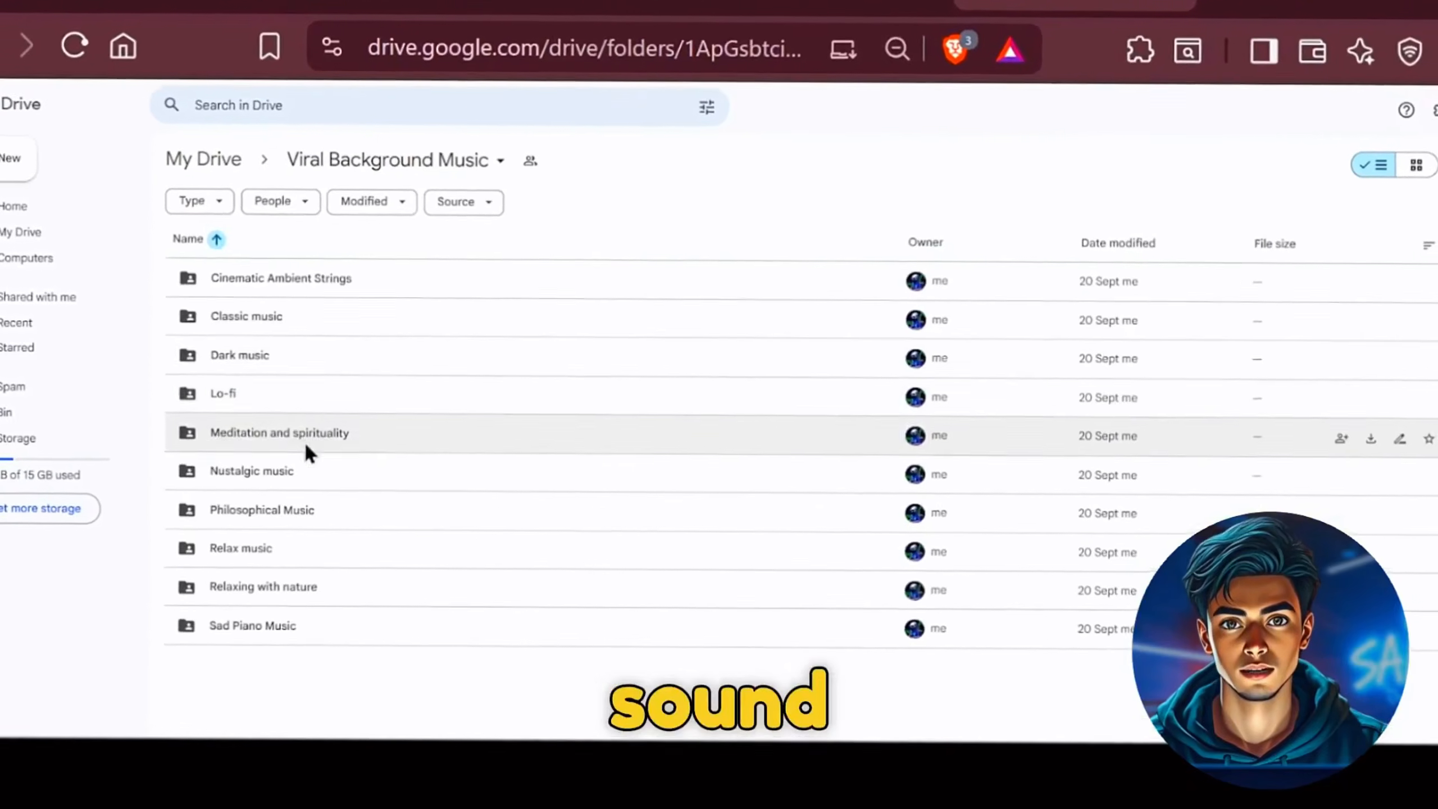
double_click(297, 393)
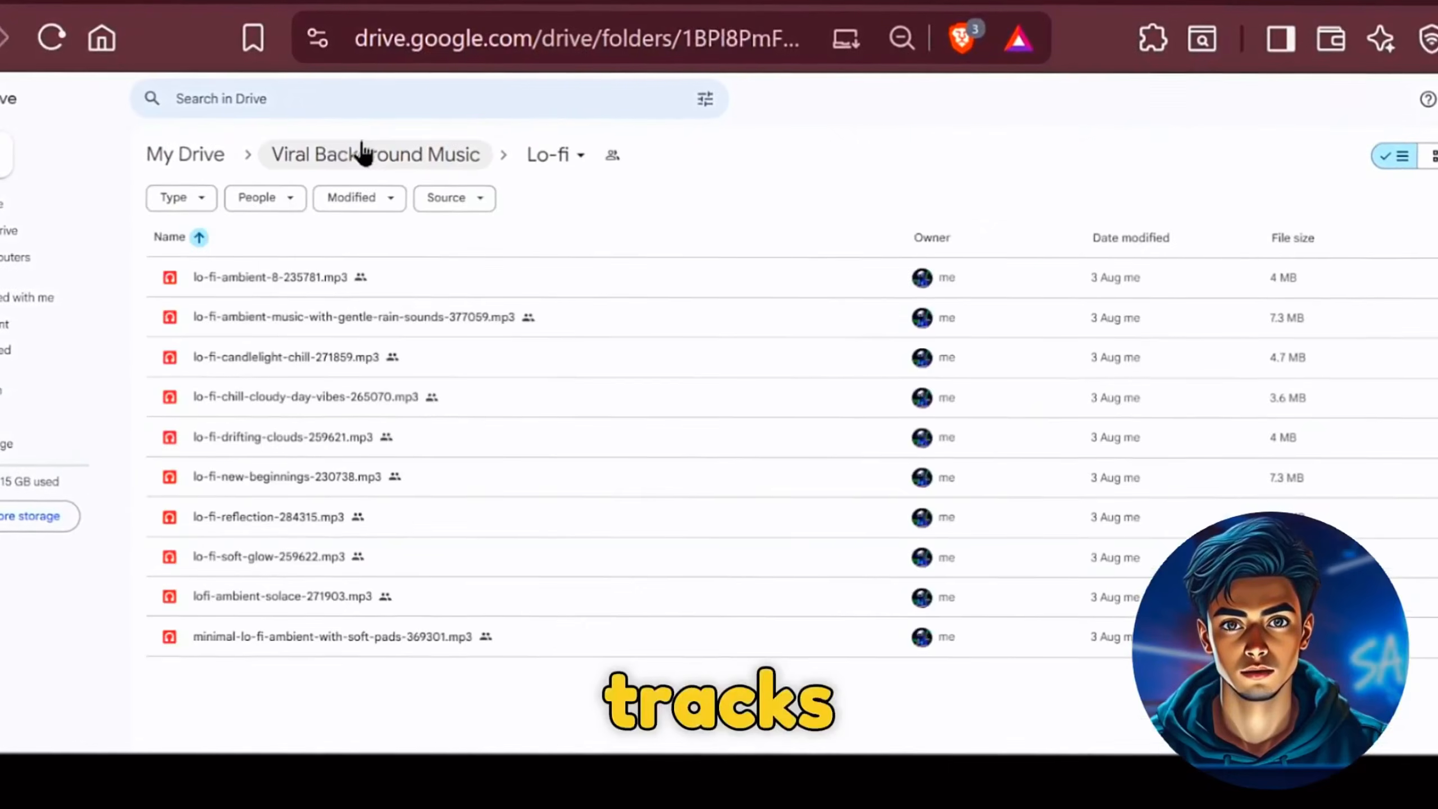
left_click(385, 159)
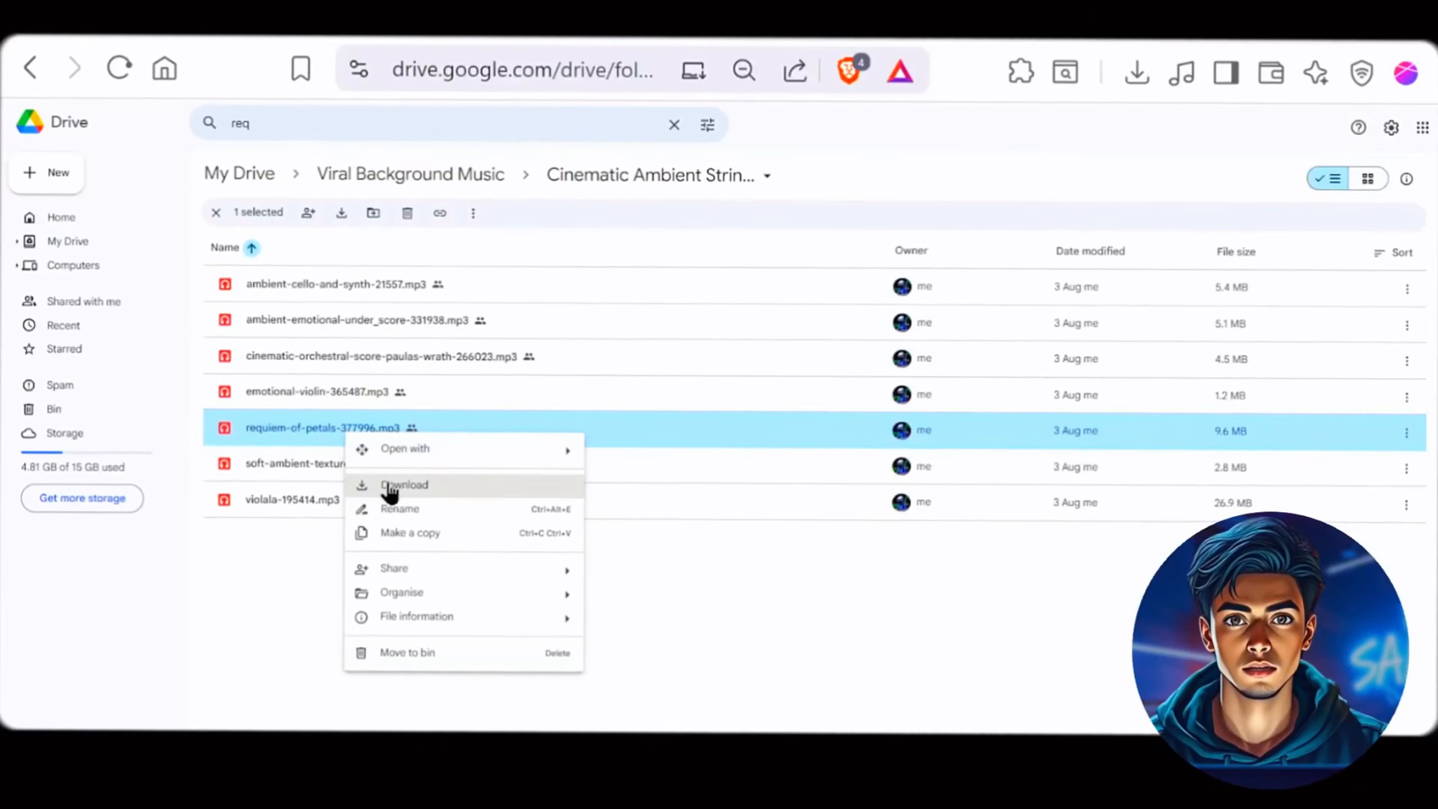
left_click(389, 485)
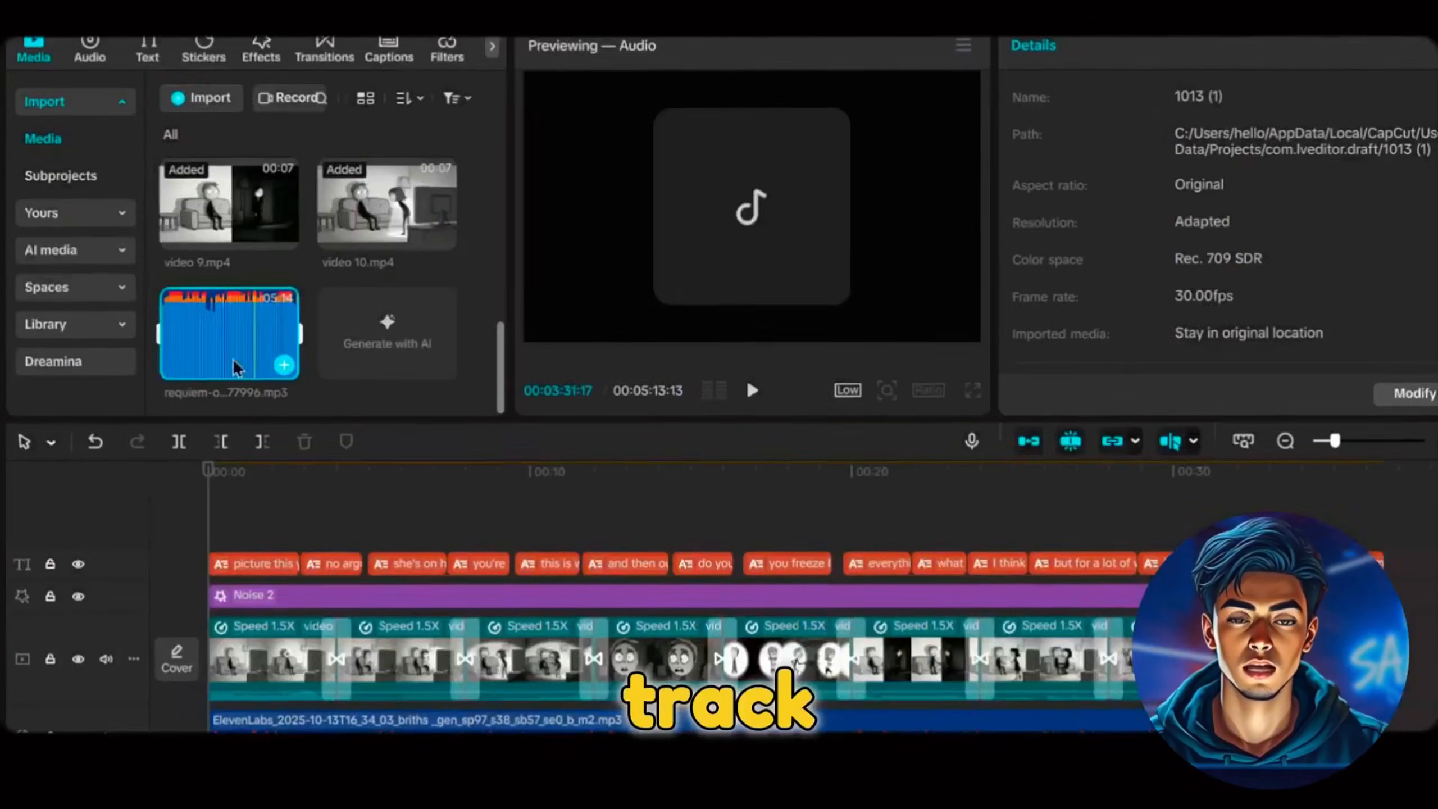
- Back in CapCut, add the requiem-of-petals track below the voiceover and lower its volume to -11.2 dB
left_click_drag(208, 337, 273, 682)
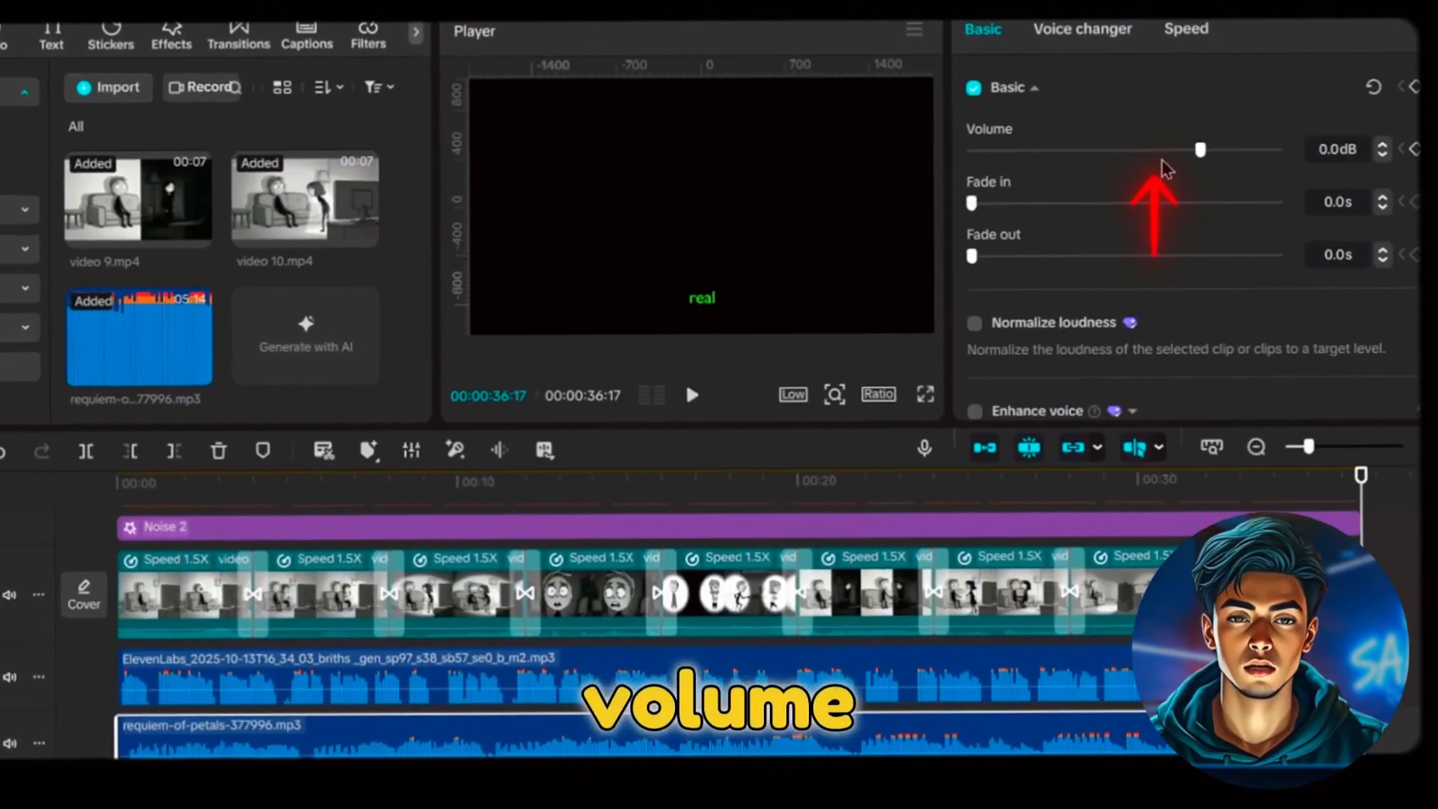
left_click_drag(1235, 118, 1190, 120)
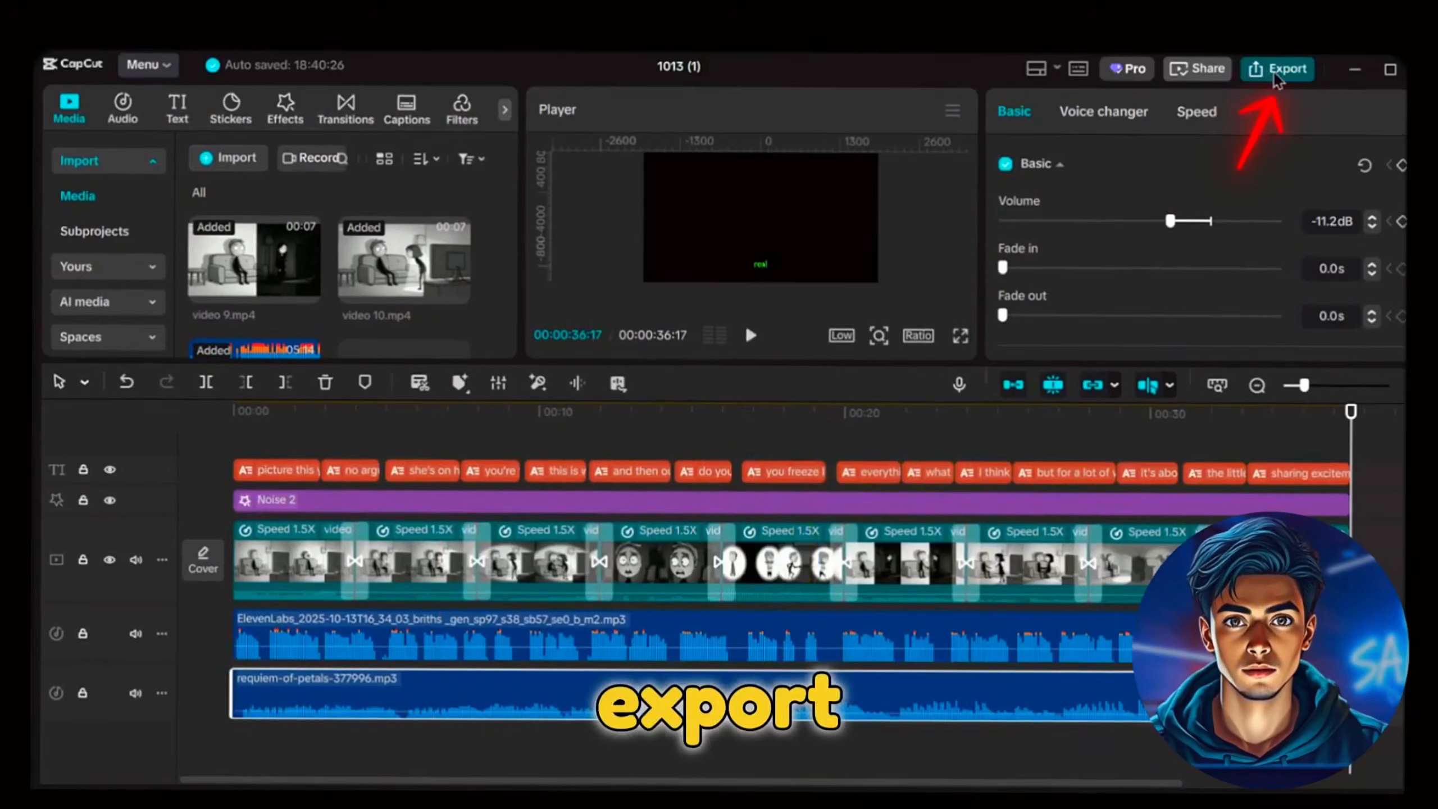
- Export the finished project under the name "animated video"
left_click(1274, 75)
type("animated video")
left_click(989, 702)
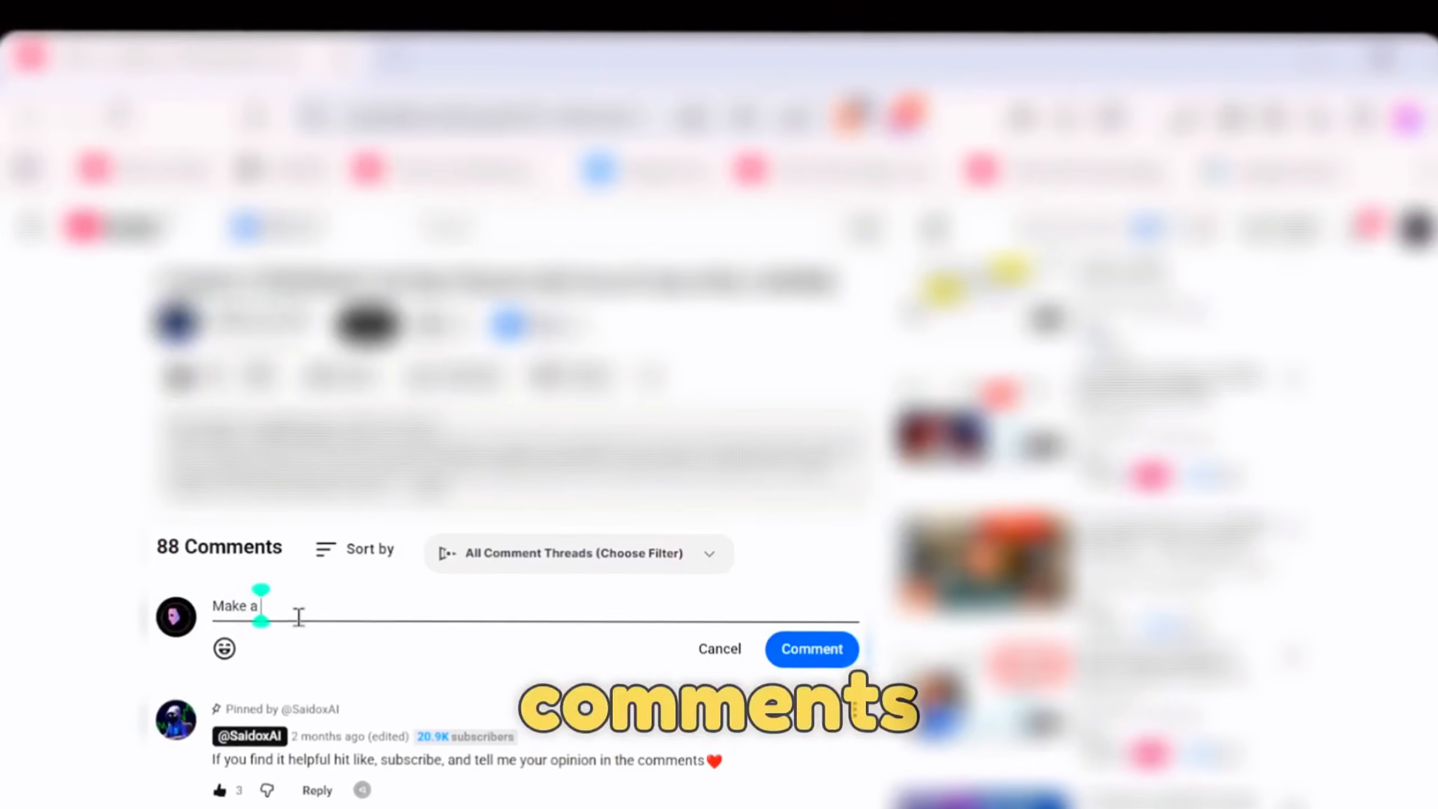
- Complete the YouTube comment so it reads "Make a video on how to create horror stories"
type("video on how to cr")
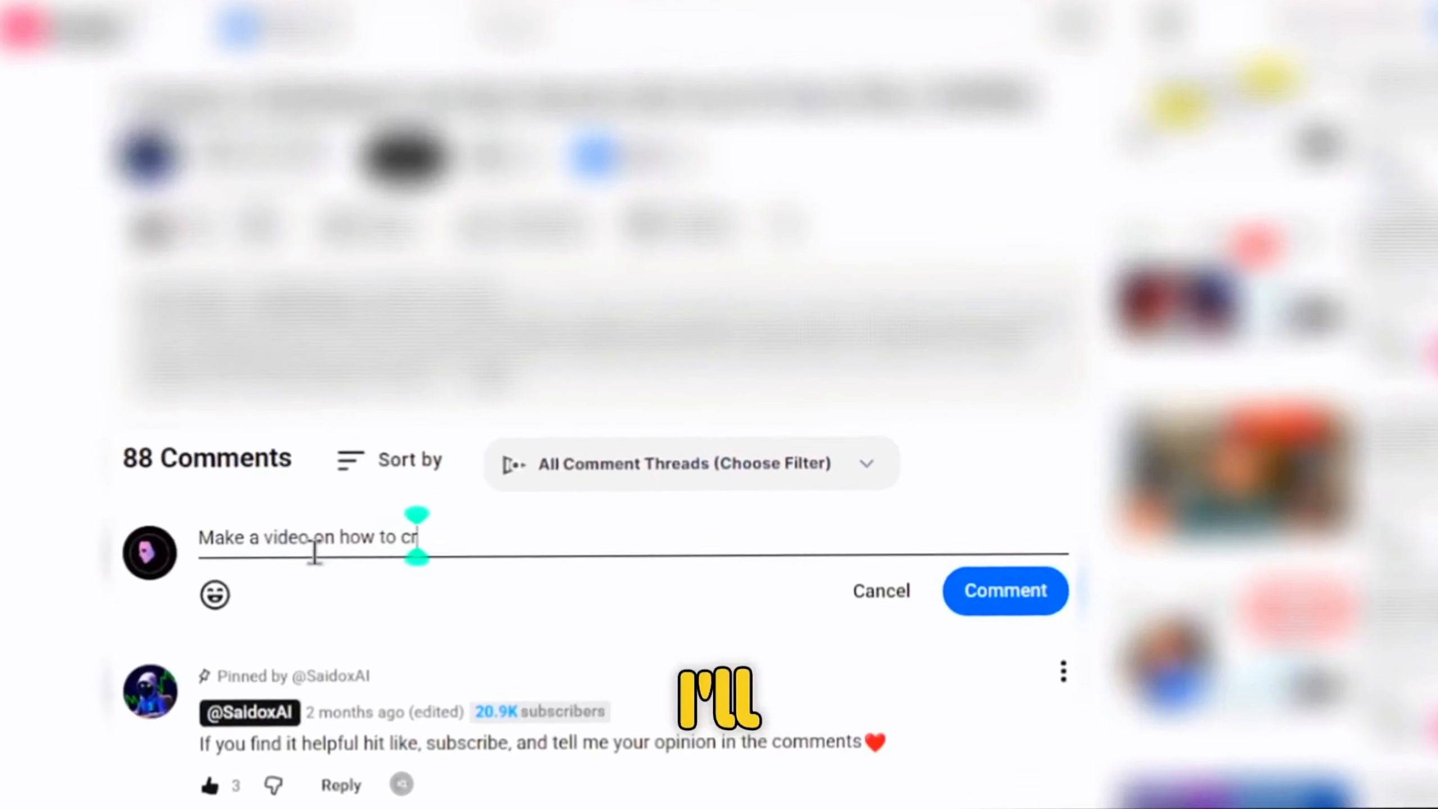
type("eate horror stories")
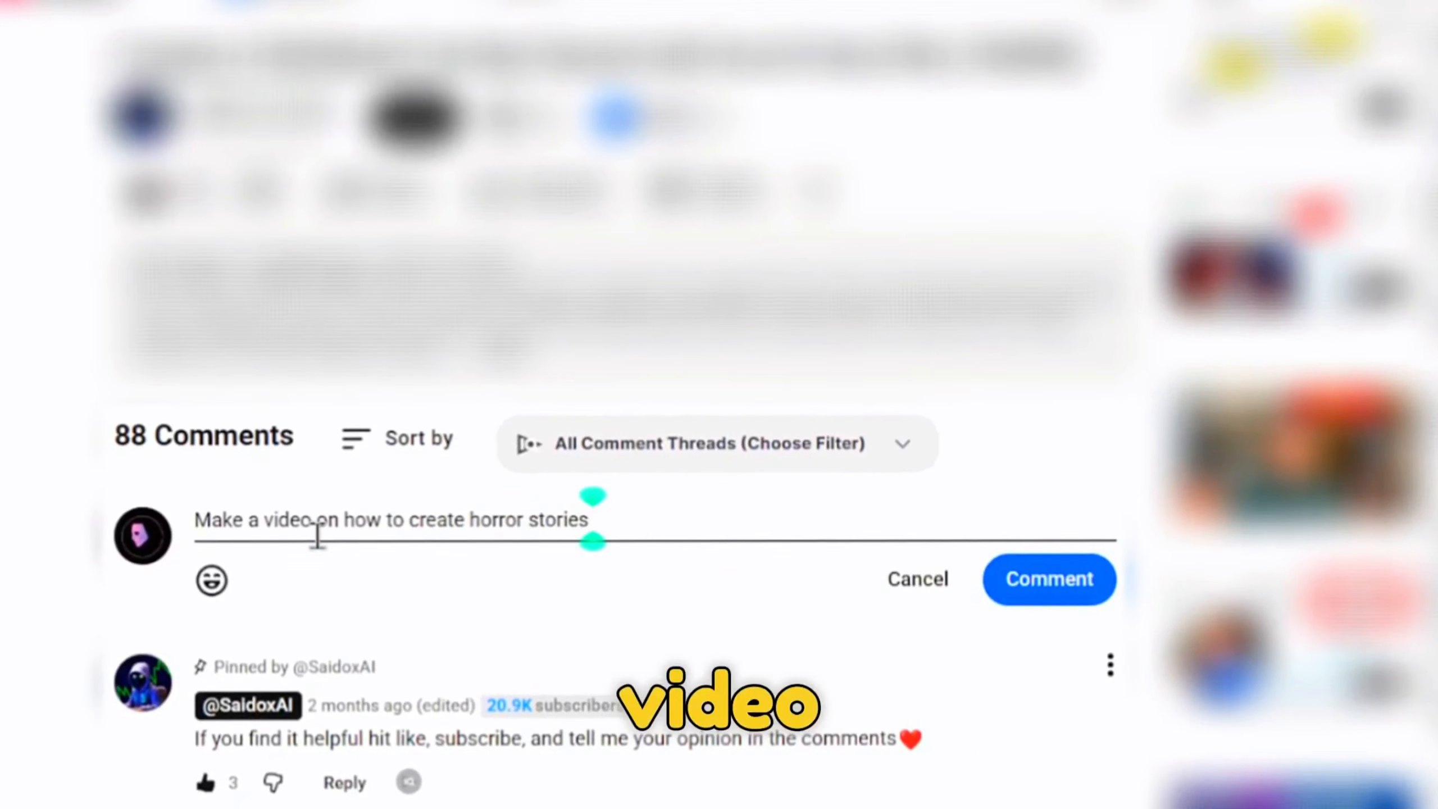